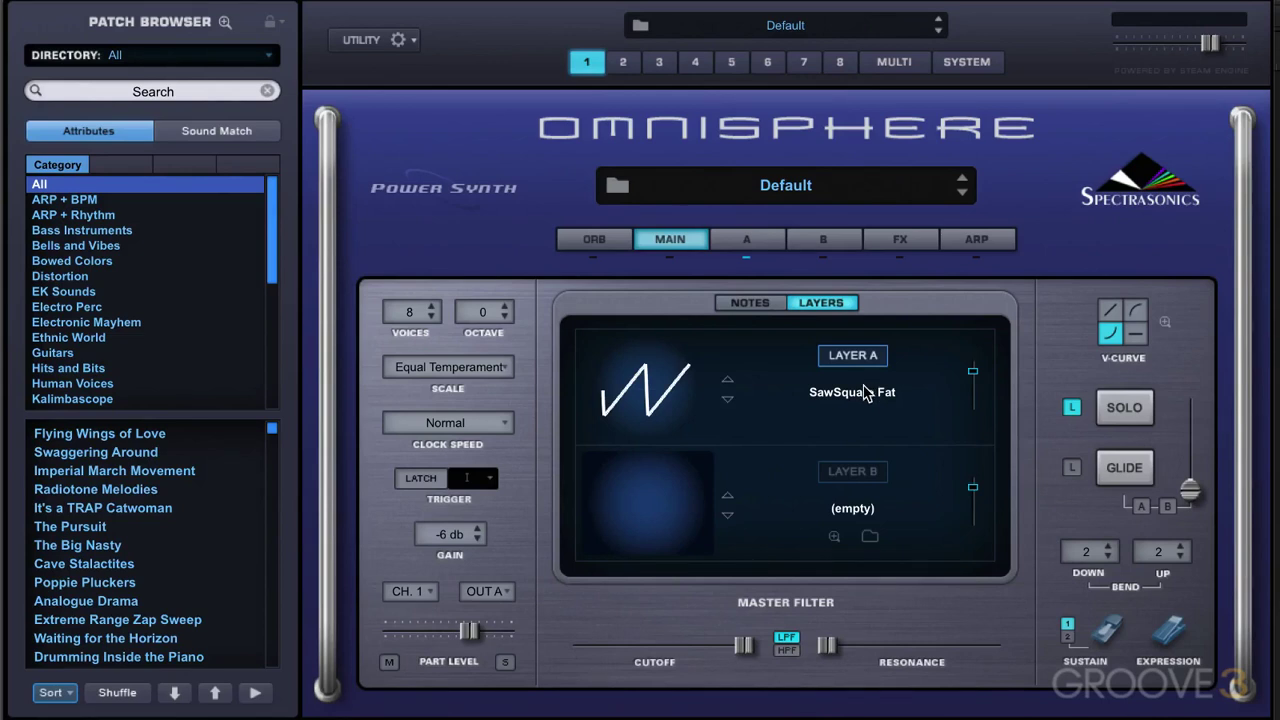
# Review layers A, B and MAIN, lower Layer A's level slightly, and return to Layer A's page.
pyautogui.click(748, 240)
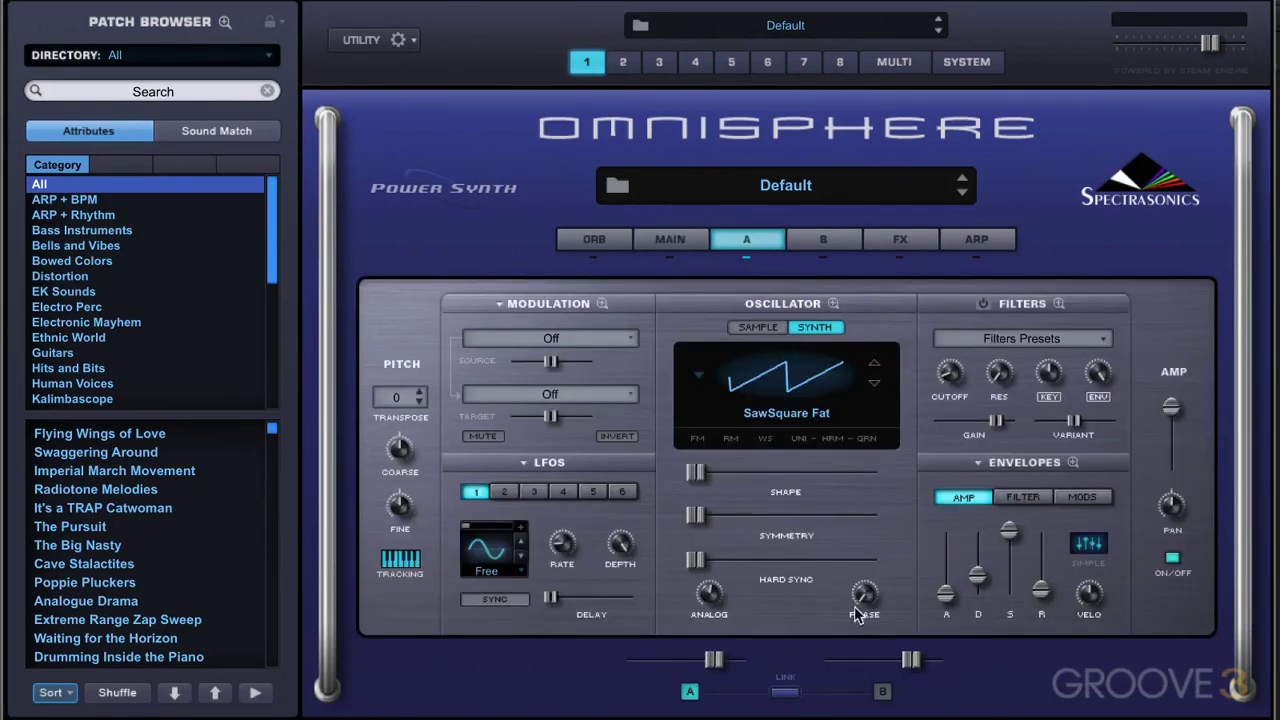
pyautogui.click(816, 246)
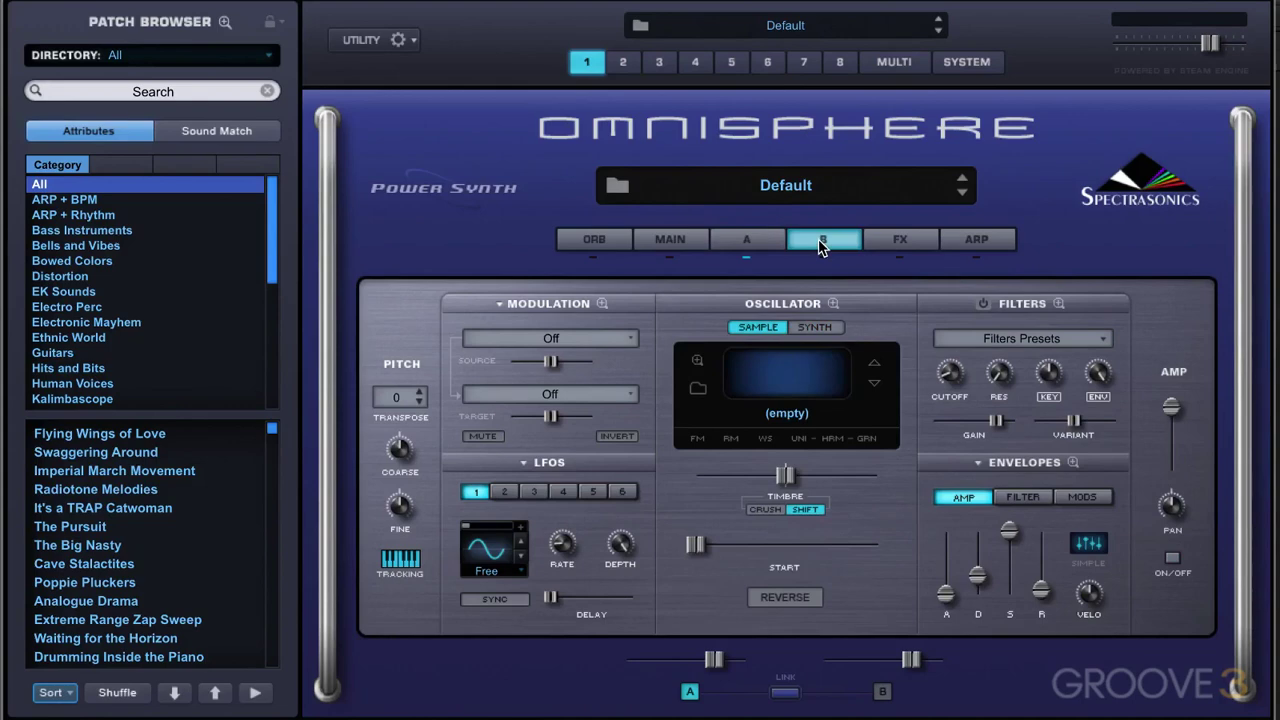
pyautogui.click(688, 241)
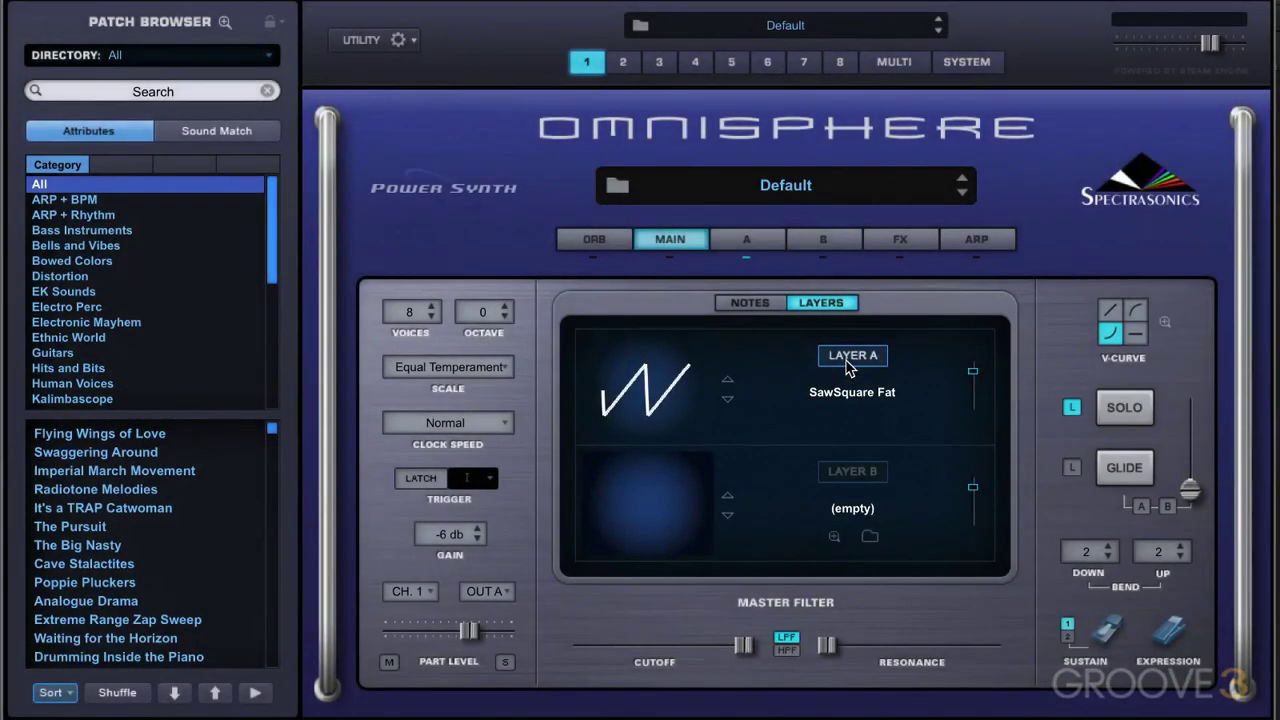
pyautogui.moveTo(973, 372); pyautogui.dragTo(972, 385)
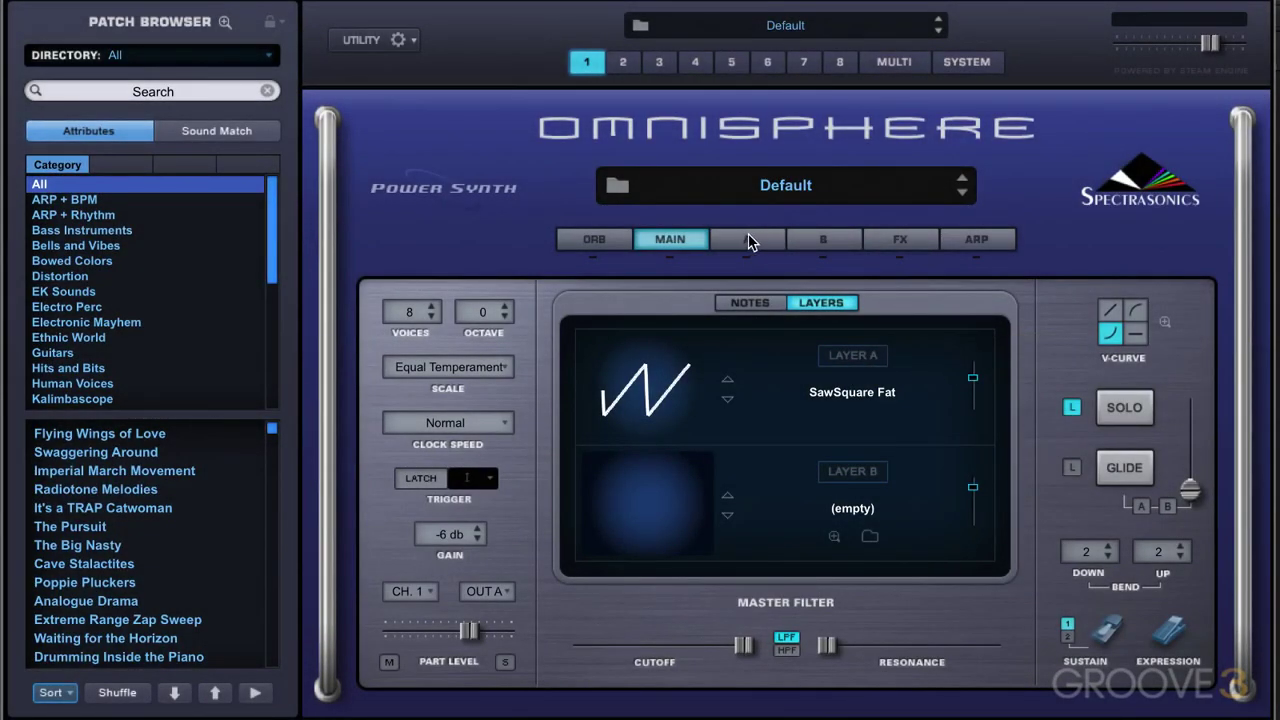
pyautogui.click(748, 240)
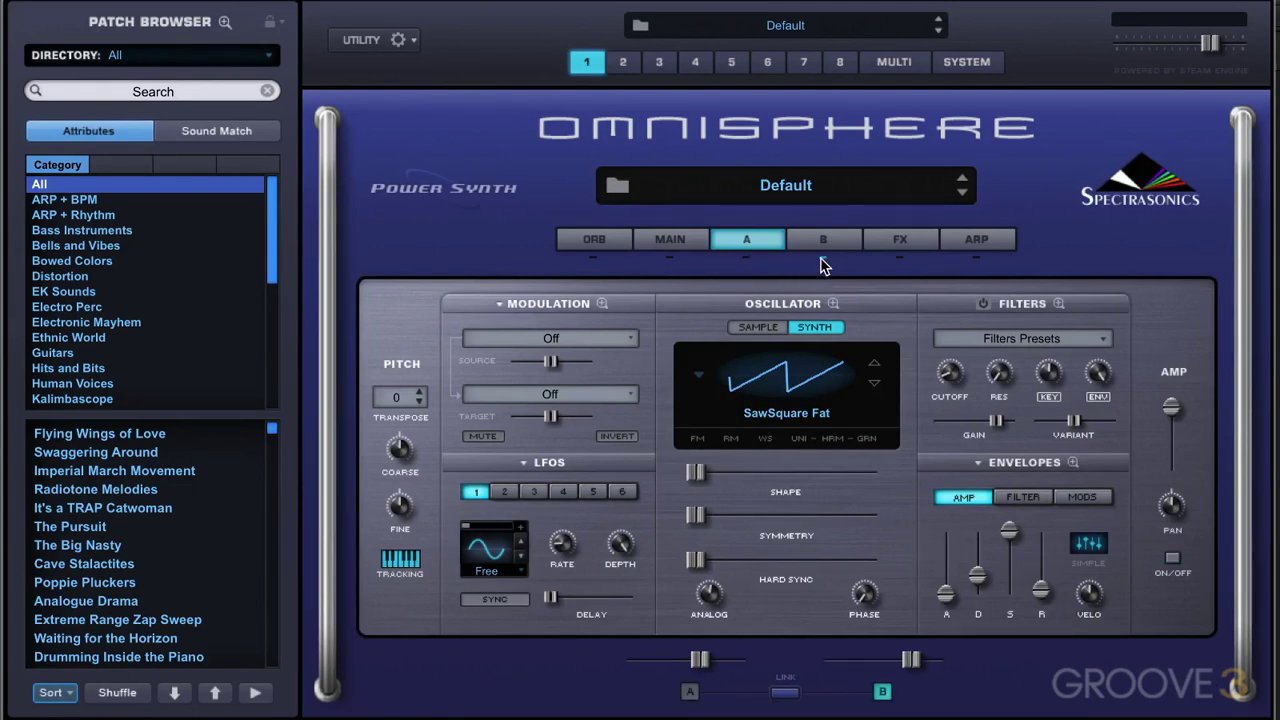
# Light both the A and B layer buttons on Layer A's page and link the two layers.
pyautogui.click(670, 243)
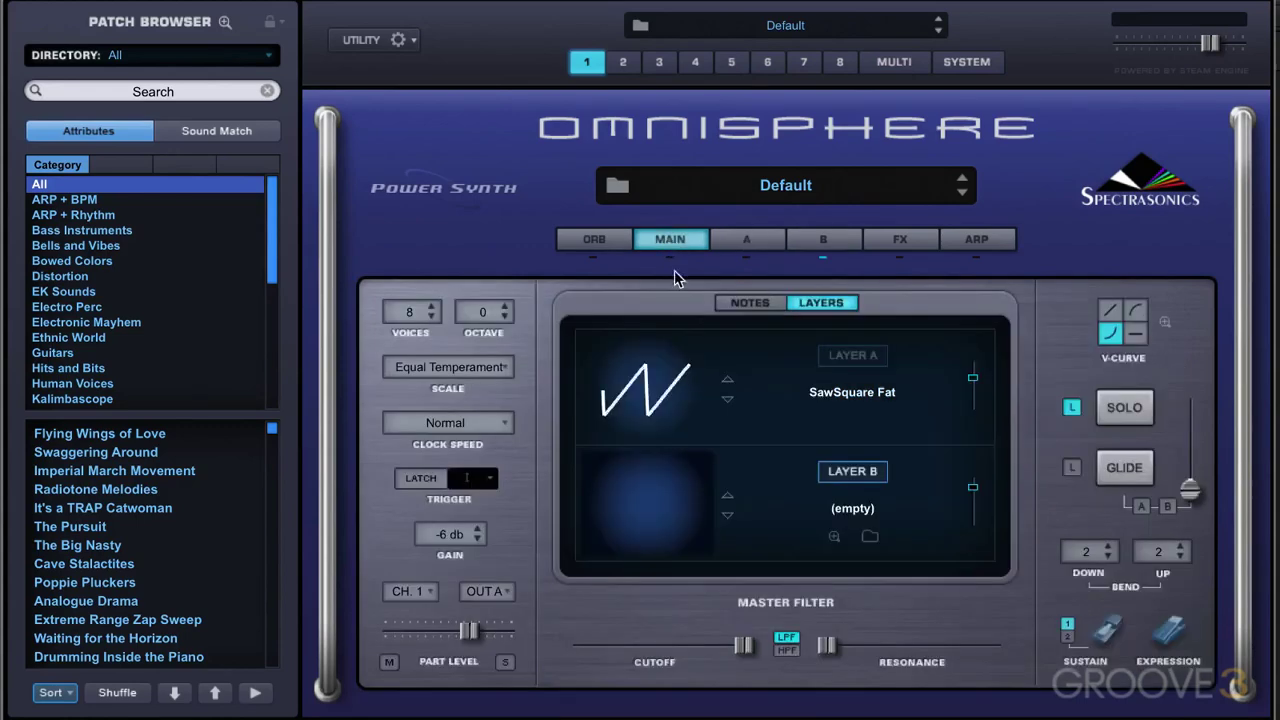
pyautogui.click(762, 241)
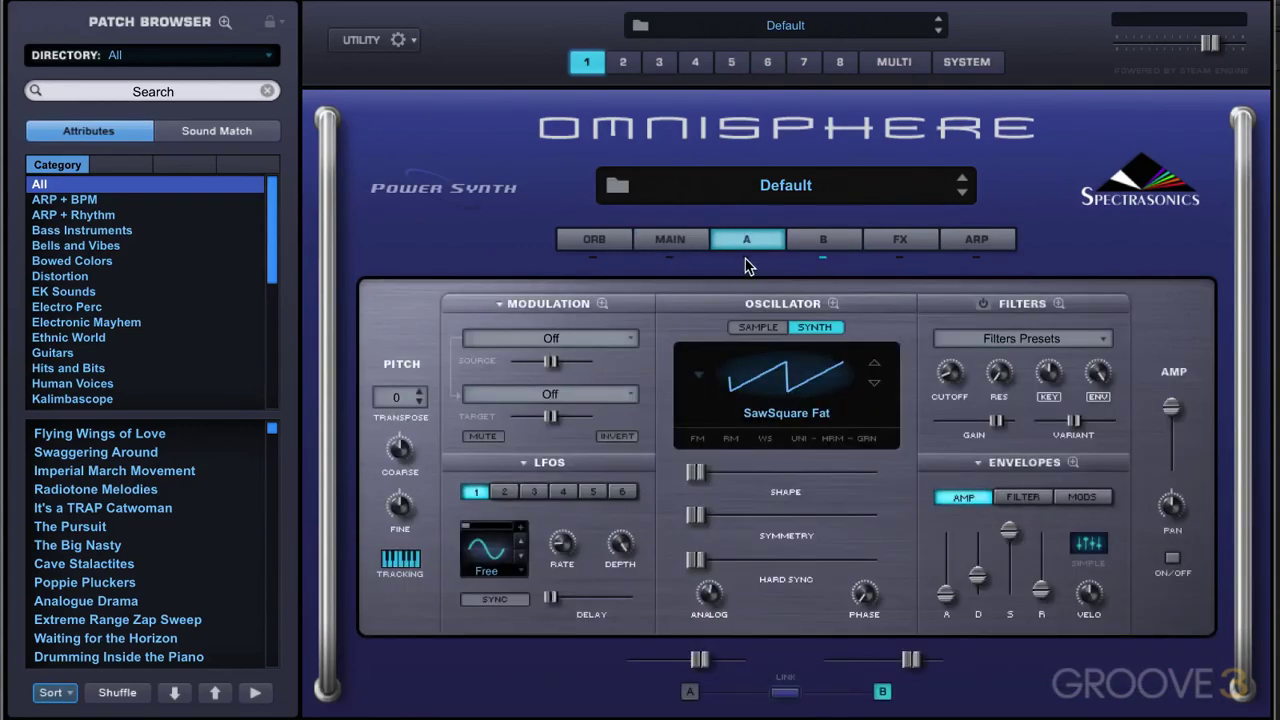
pyautogui.click(745, 258)
pyautogui.click(689, 694)
pyautogui.click(883, 695)
pyautogui.click(687, 692)
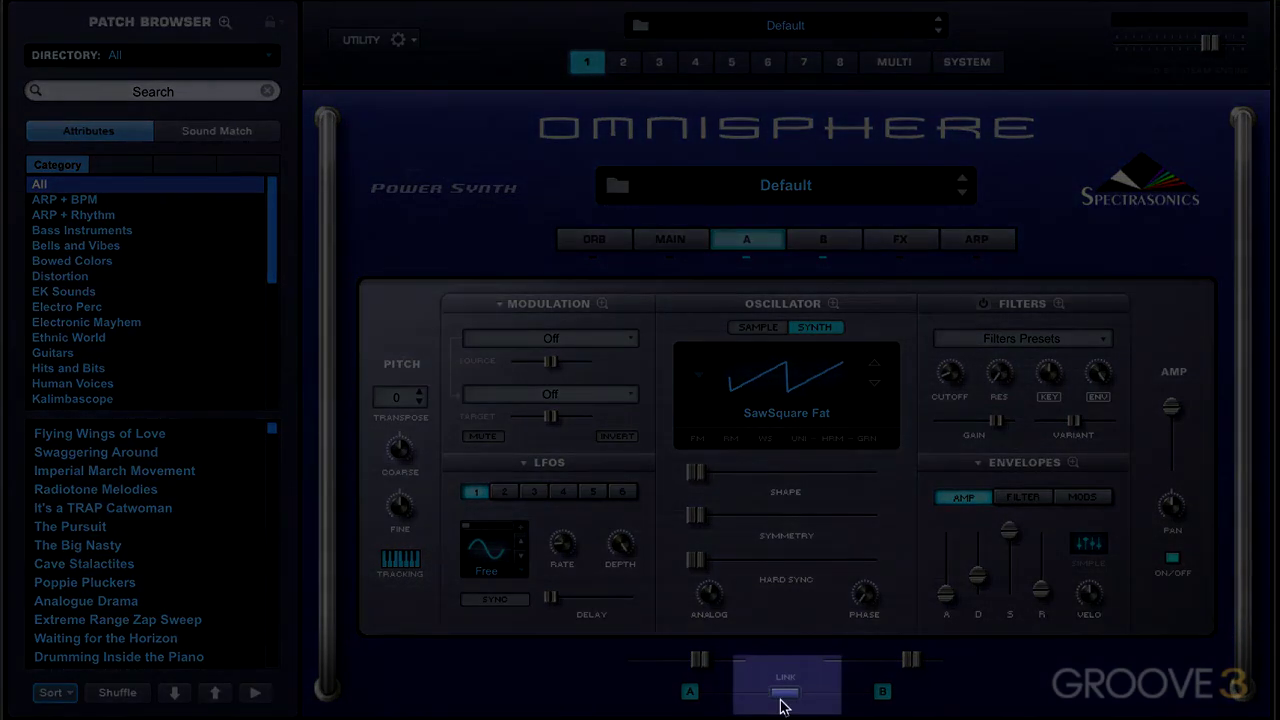
pyautogui.click(787, 694)
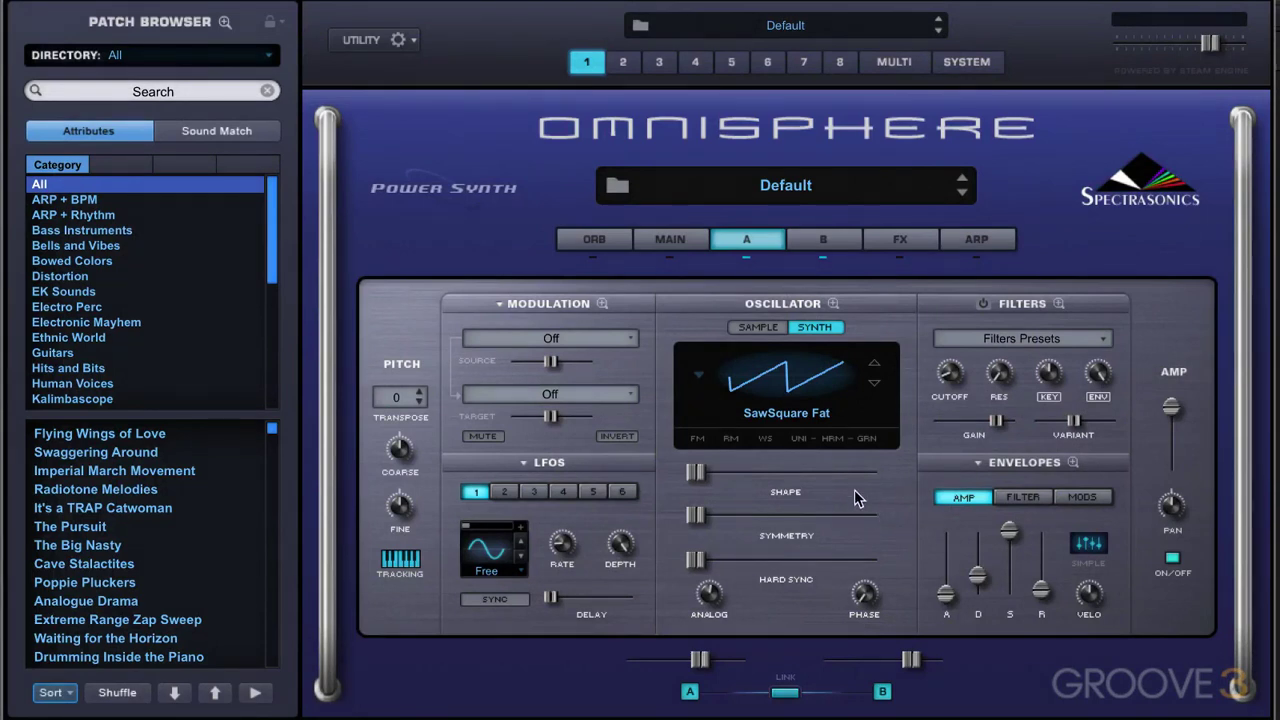
# Try different amp levels on layer A with LINK toggled, then reset the amp to its default 0.750.
pyautogui.click(785, 695)
pyautogui.moveTo(1172, 410); pyautogui.dragTo(1172, 449)
pyautogui.click(833, 244)
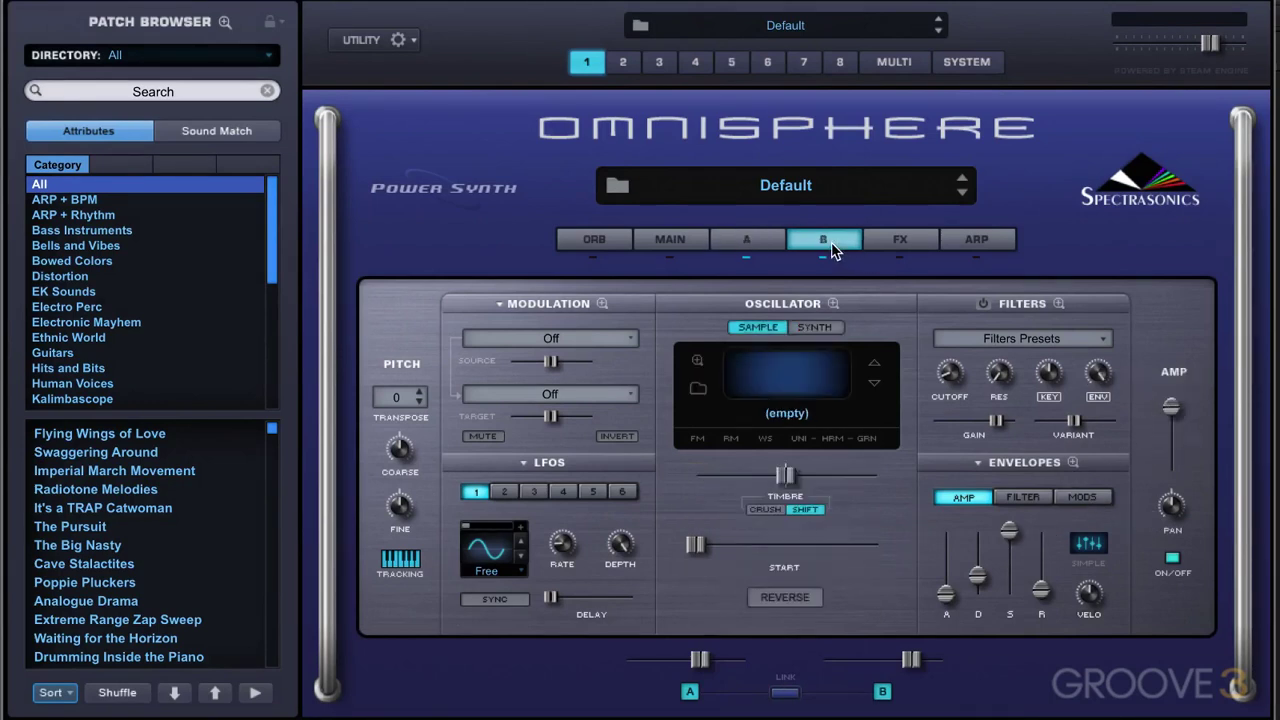
pyautogui.click(762, 236)
pyautogui.moveTo(1174, 447); pyautogui.dragTo(1175, 372)
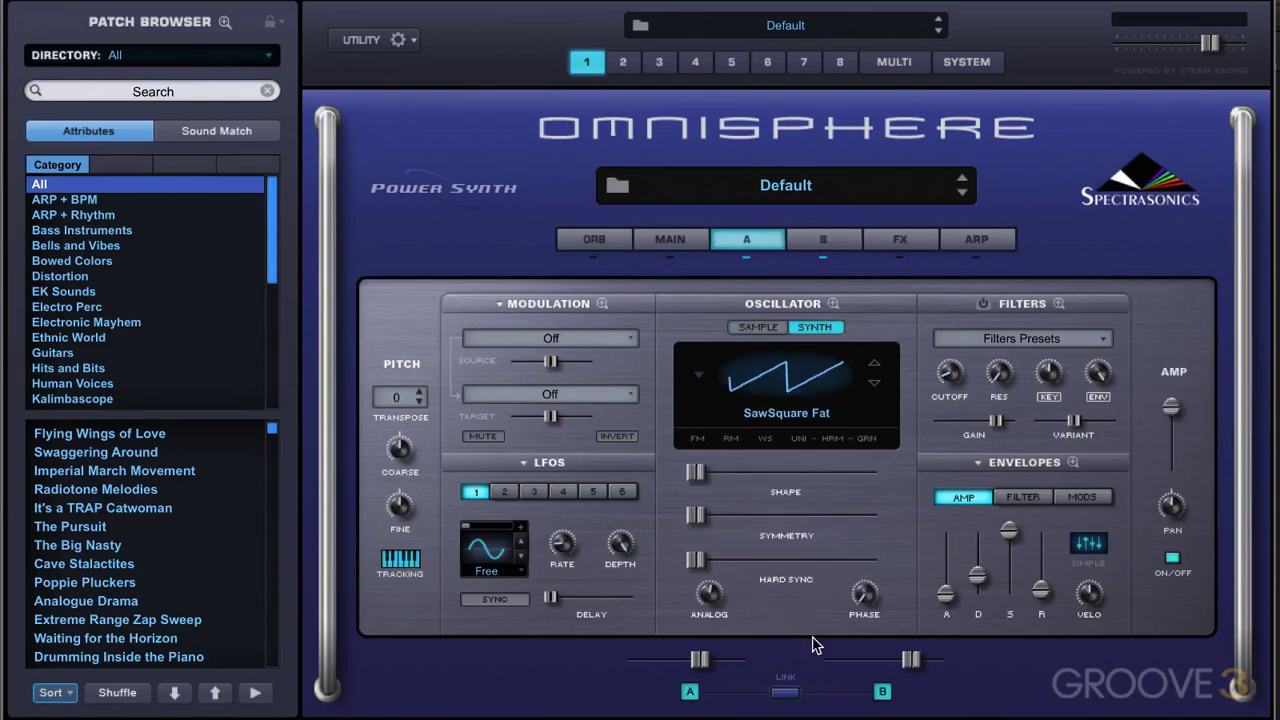
pyautogui.click(786, 692)
pyautogui.moveTo(1172, 407); pyautogui.dragTo(1172, 452)
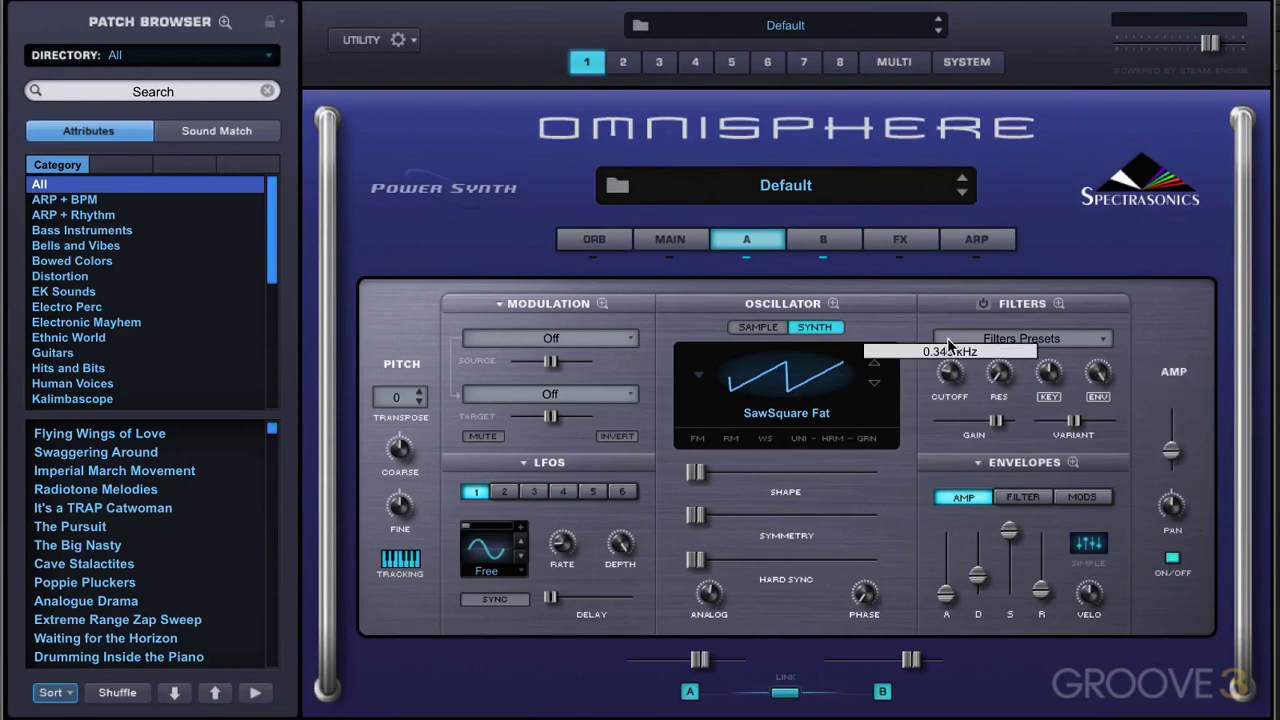
pyautogui.click(822, 245)
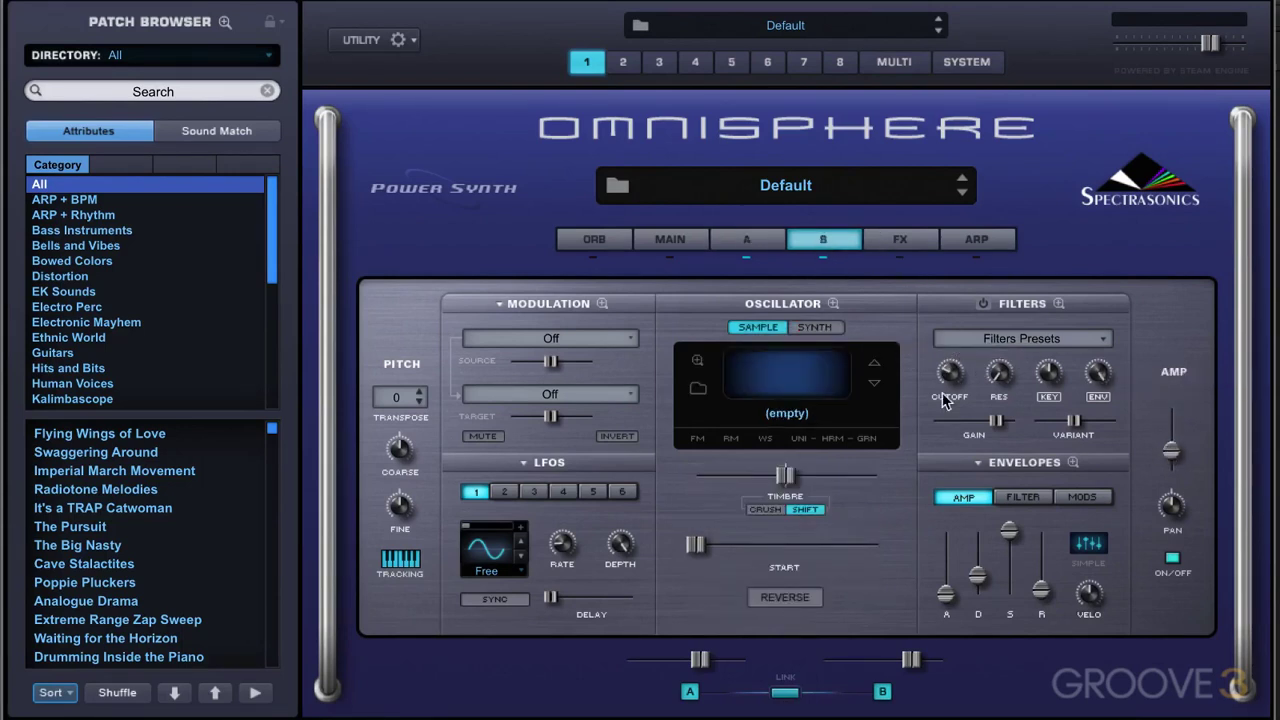
pyautogui.click(751, 247)
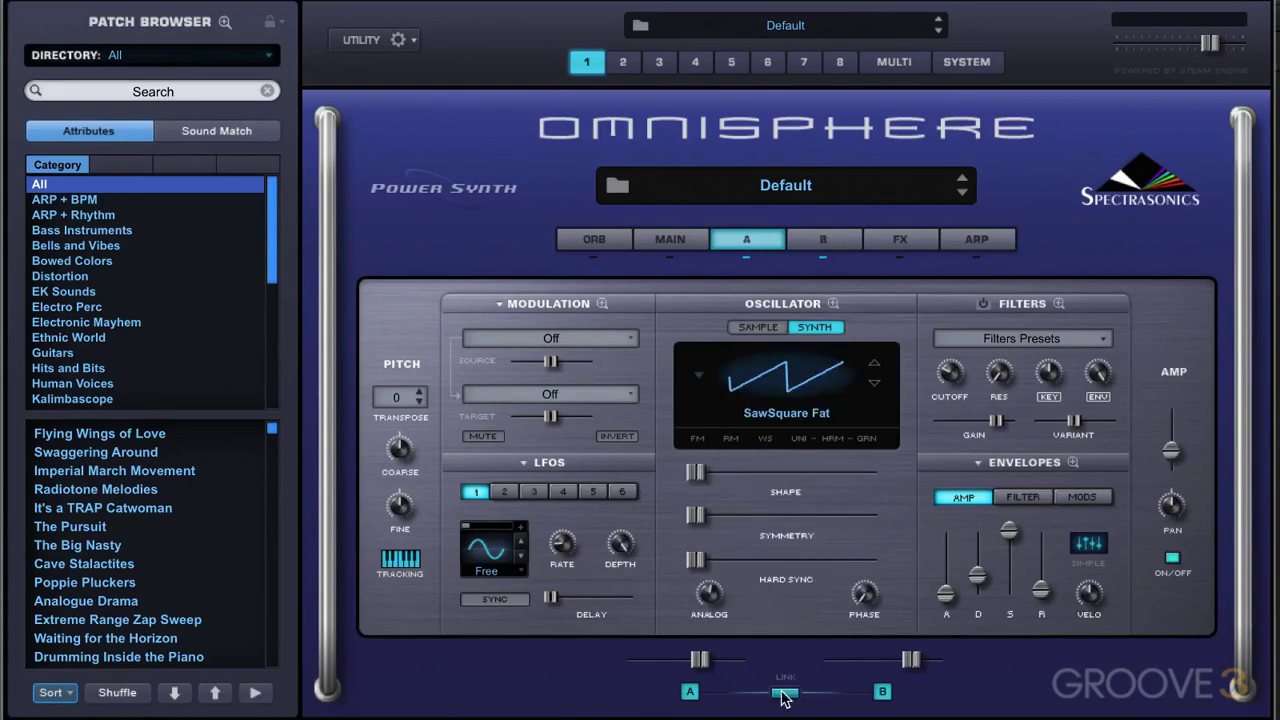
pyautogui.keyDown('super'); pyautogui.click(1174, 455); pyautogui.keyUp('super')
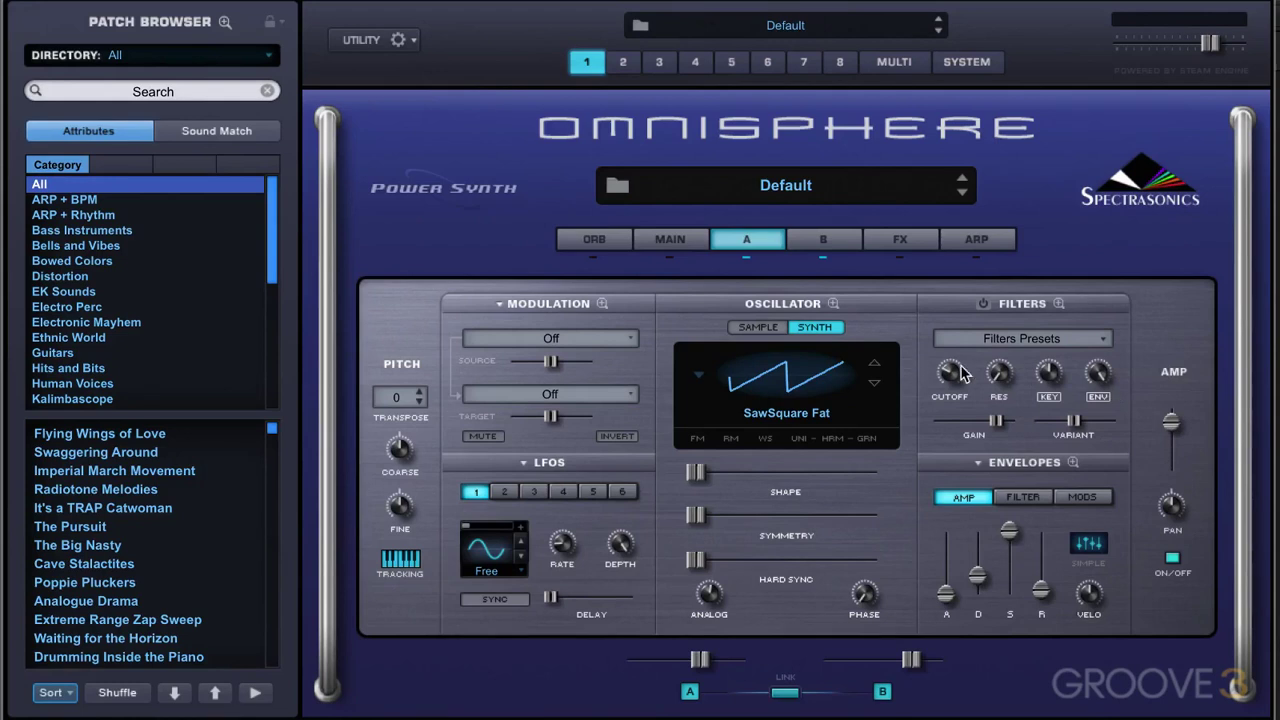
# Unlink layers A and B and pull layer A's mix level down to -11.7 dB.
pyautogui.moveTo(955, 378)
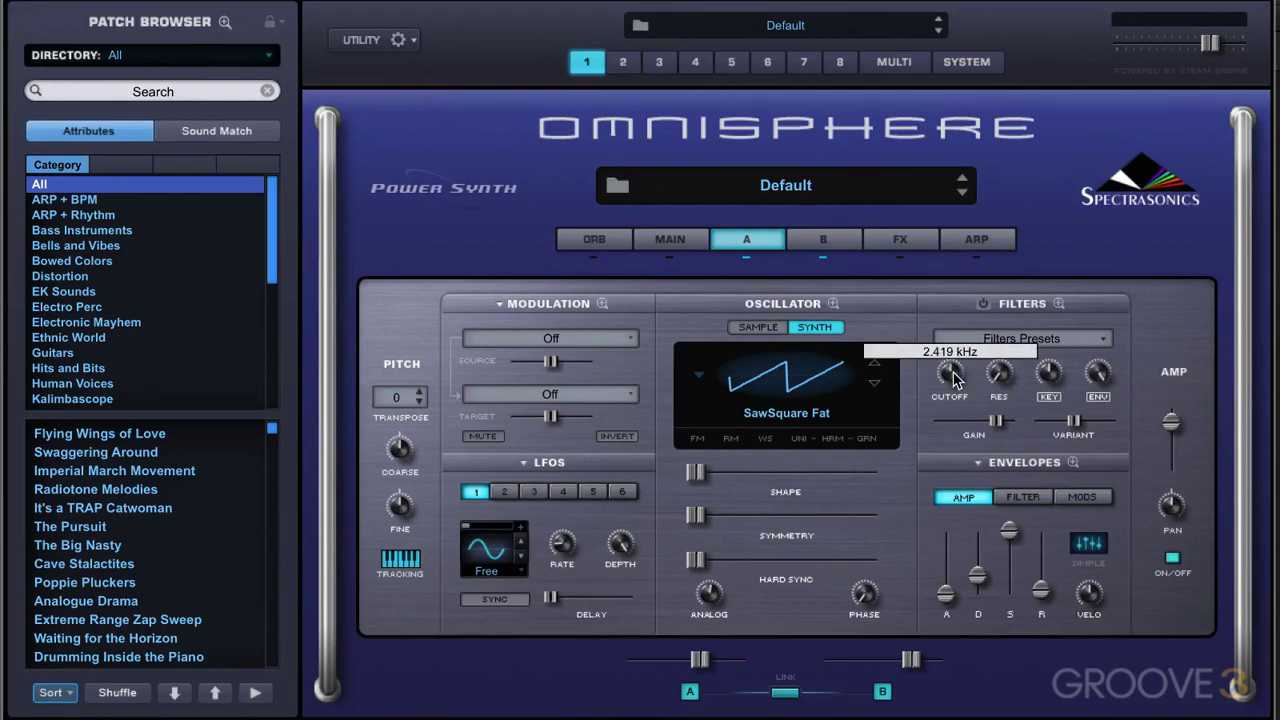
pyautogui.click(822, 244)
pyautogui.click(771, 244)
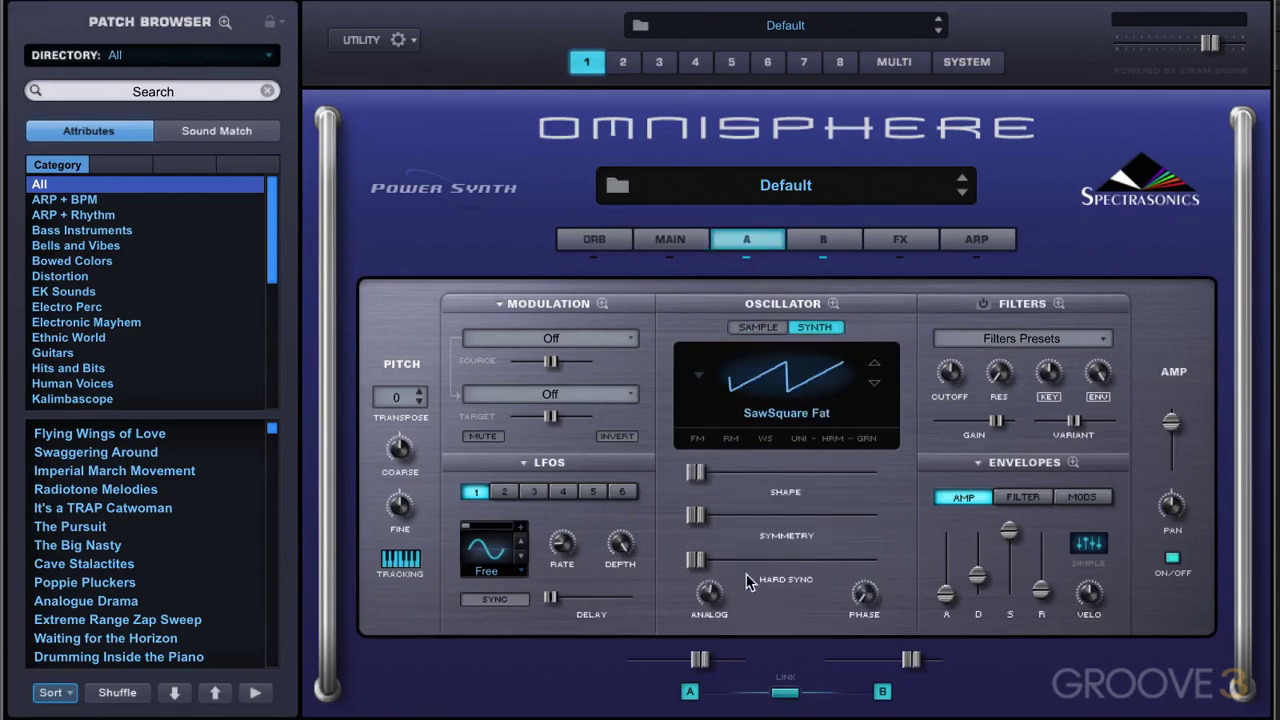
pyautogui.click(785, 693)
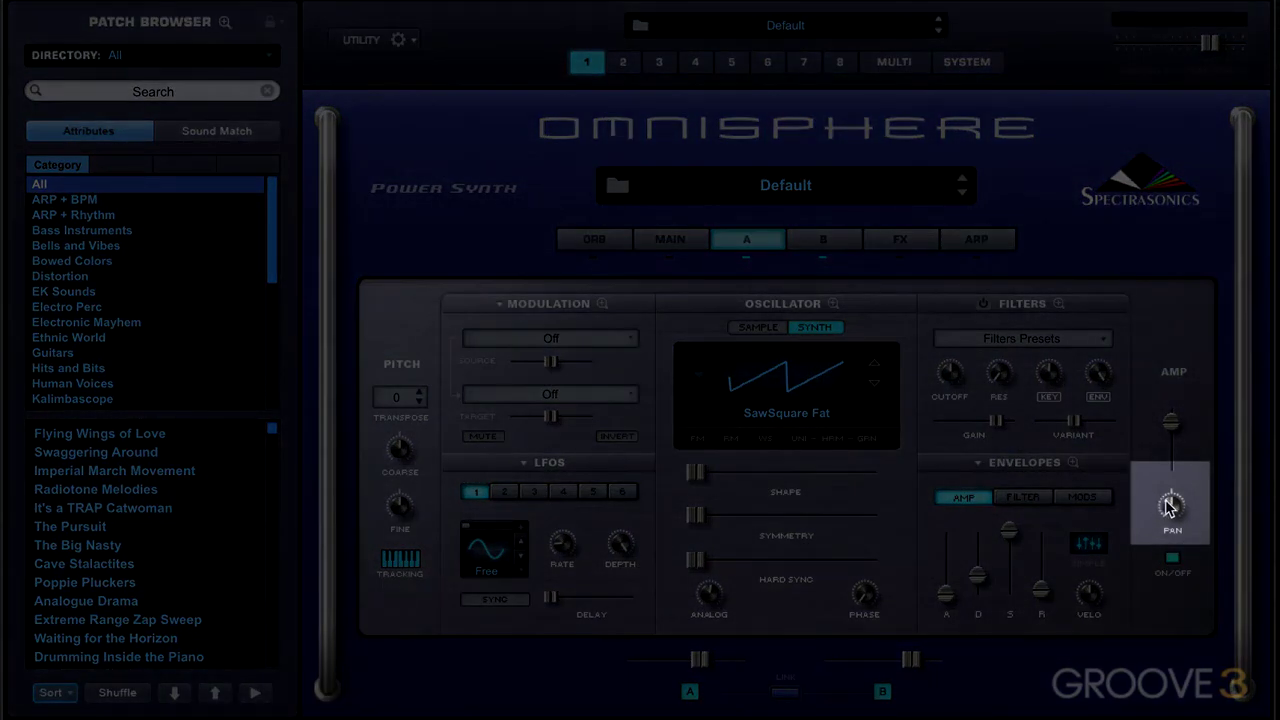
pyautogui.moveTo(1171, 507); pyautogui.dragTo(1120, 482)
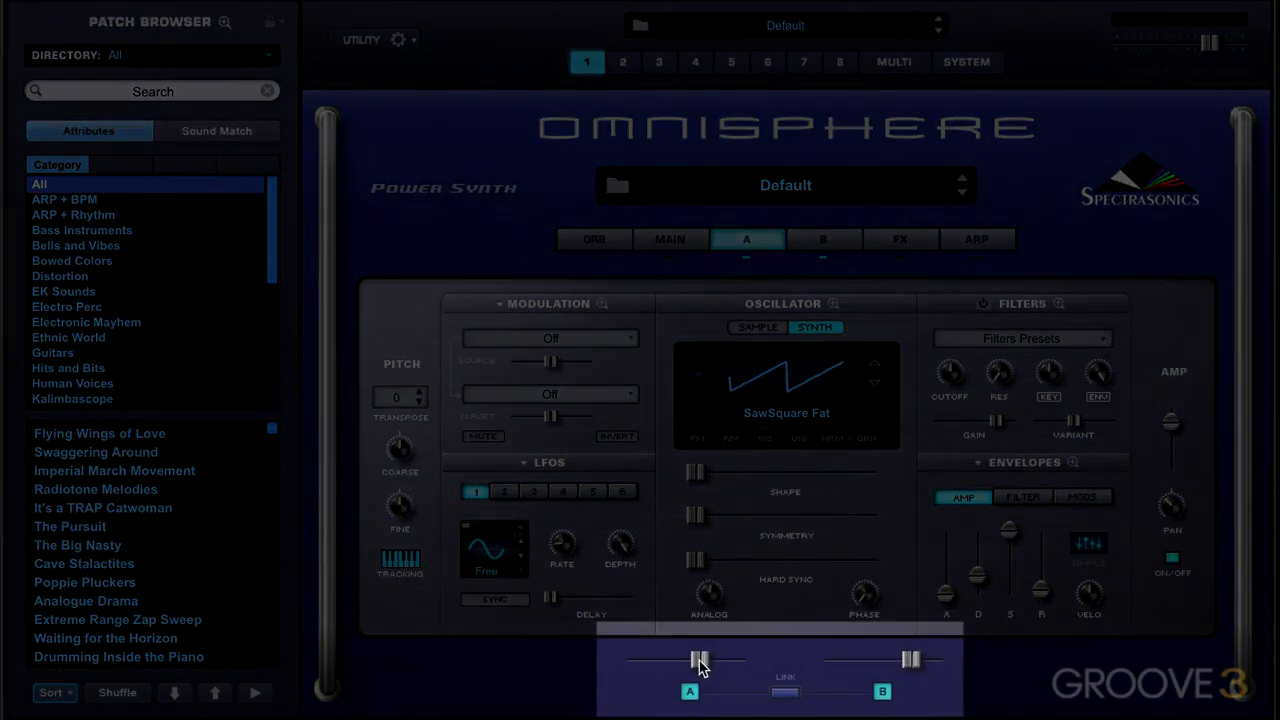
pyautogui.moveTo(697, 661); pyautogui.dragTo(673, 680)
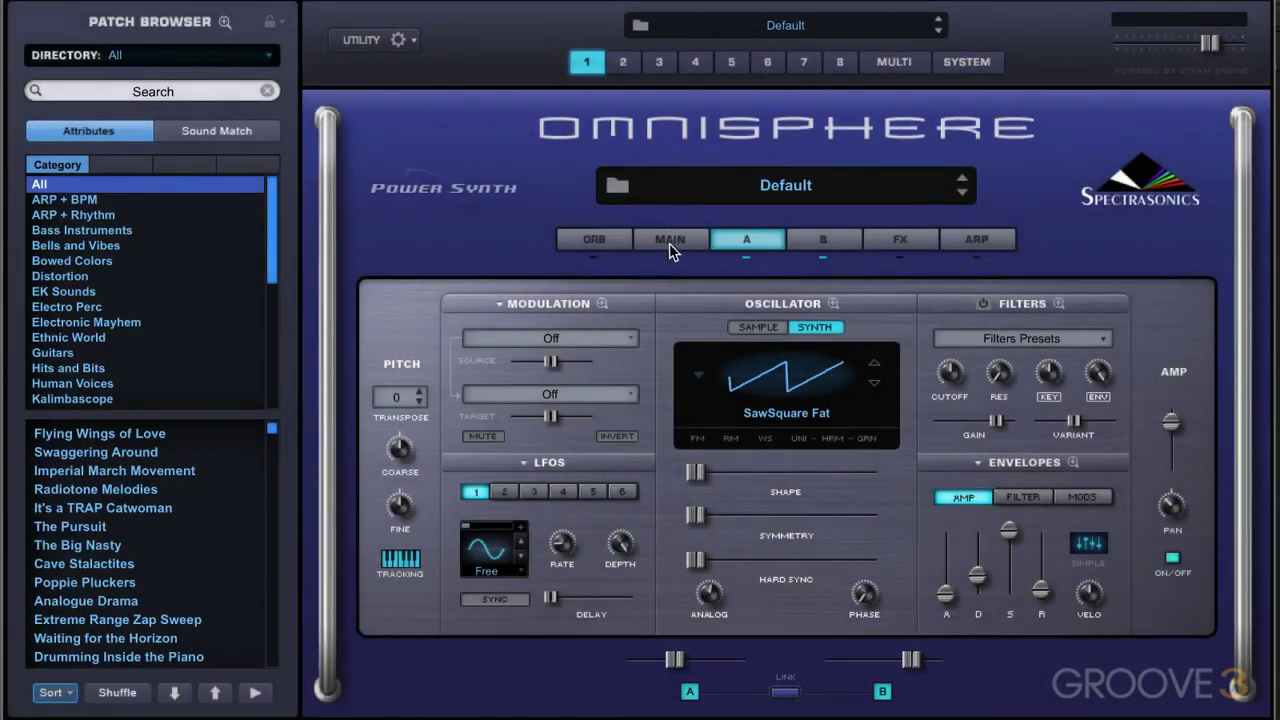
# Raise Layer A's level to 9.54 dB on MAIN, then lower its A/B mix slider on the A page.
pyautogui.click(670, 241)
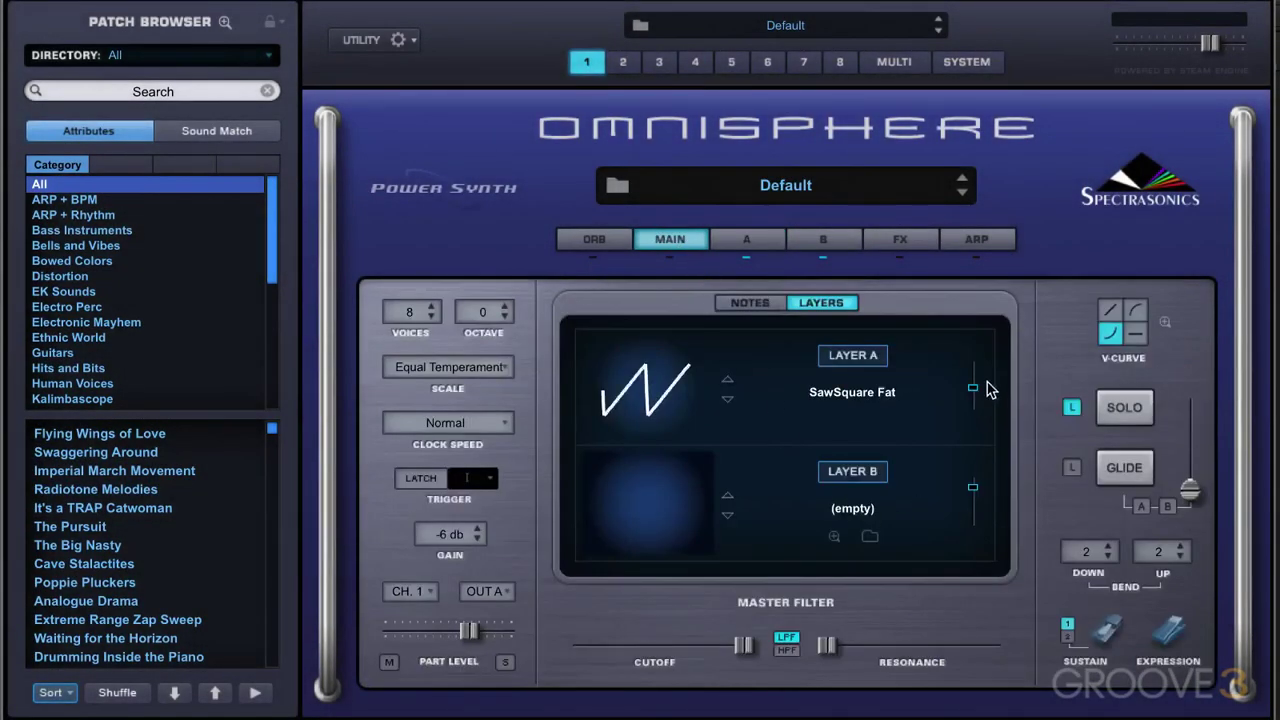
pyautogui.moveTo(974, 390); pyautogui.dragTo(980, 364)
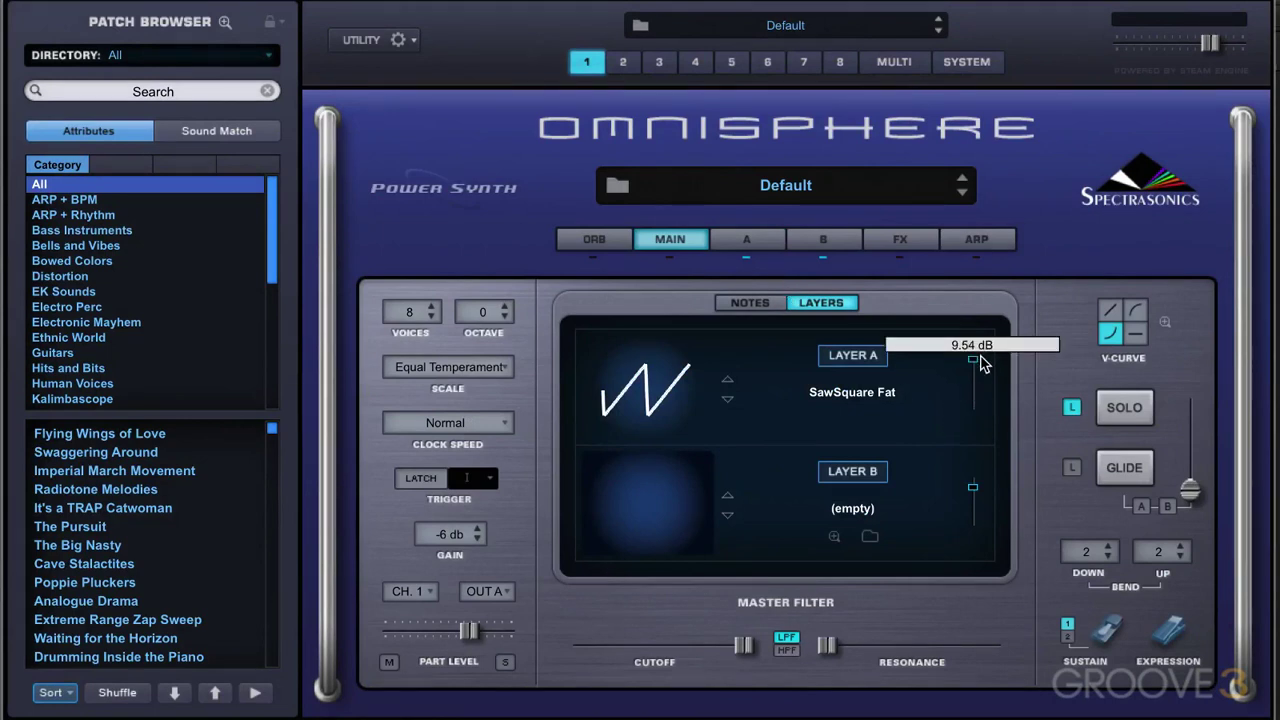
pyautogui.click(764, 243)
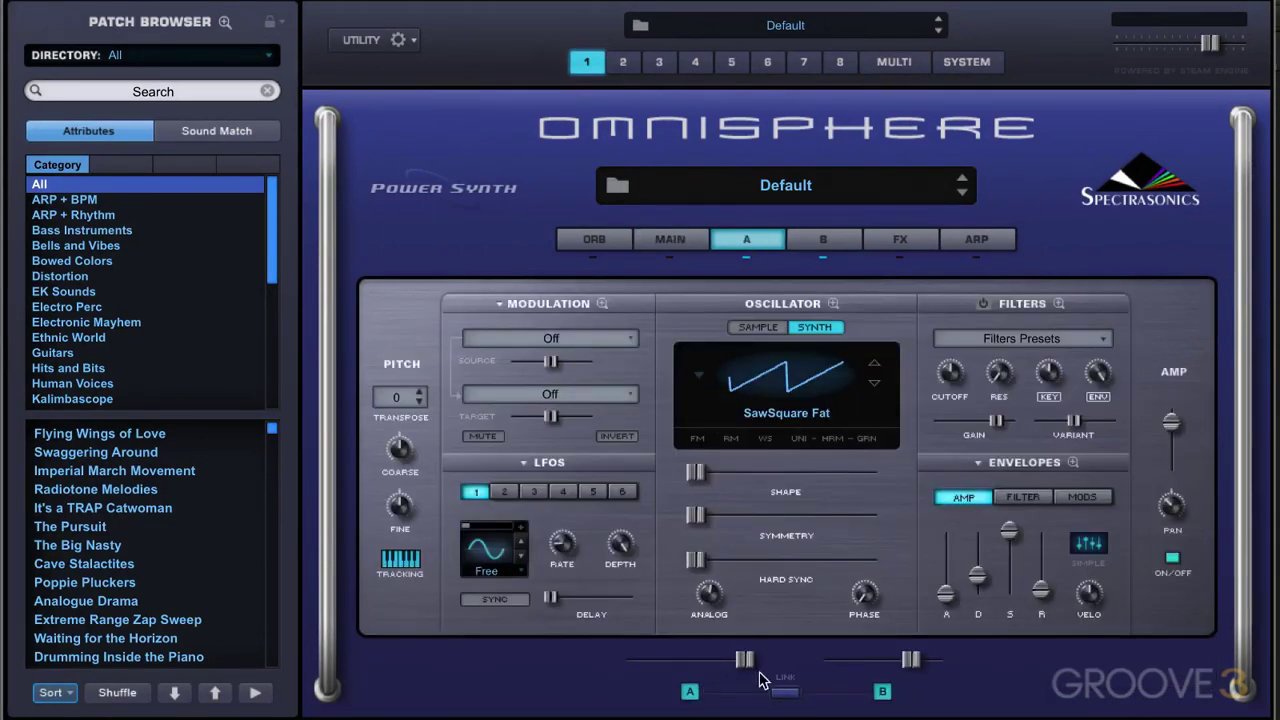
pyautogui.moveTo(744, 660); pyautogui.dragTo(703, 678)
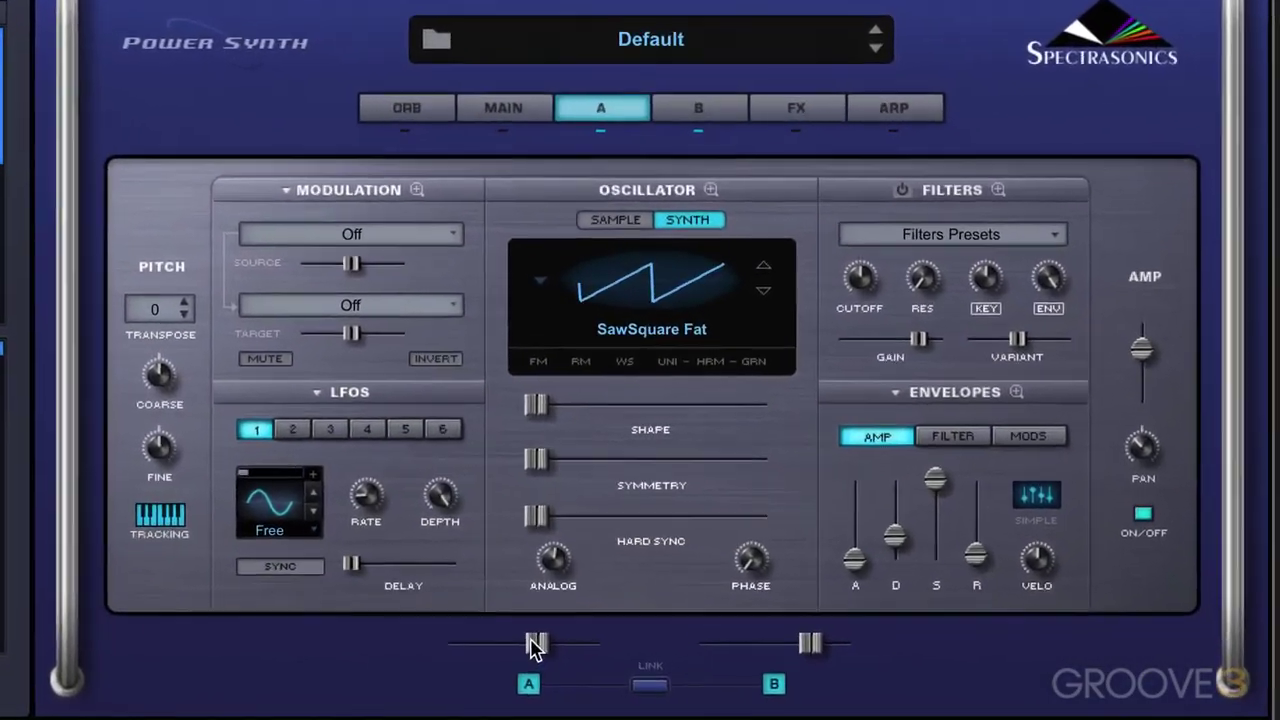
# Balance Layer A to an amp level of 0.379 and a layer mix of -13.9 dB.
pyautogui.moveTo(536, 647)
pyautogui.mouseDown()
pyautogui.moveTo(560, 647)
pyautogui.moveTo(468, 648)
pyautogui.moveTo(530, 650)
pyautogui.moveTo(514, 647)
pyautogui.mouseUp()
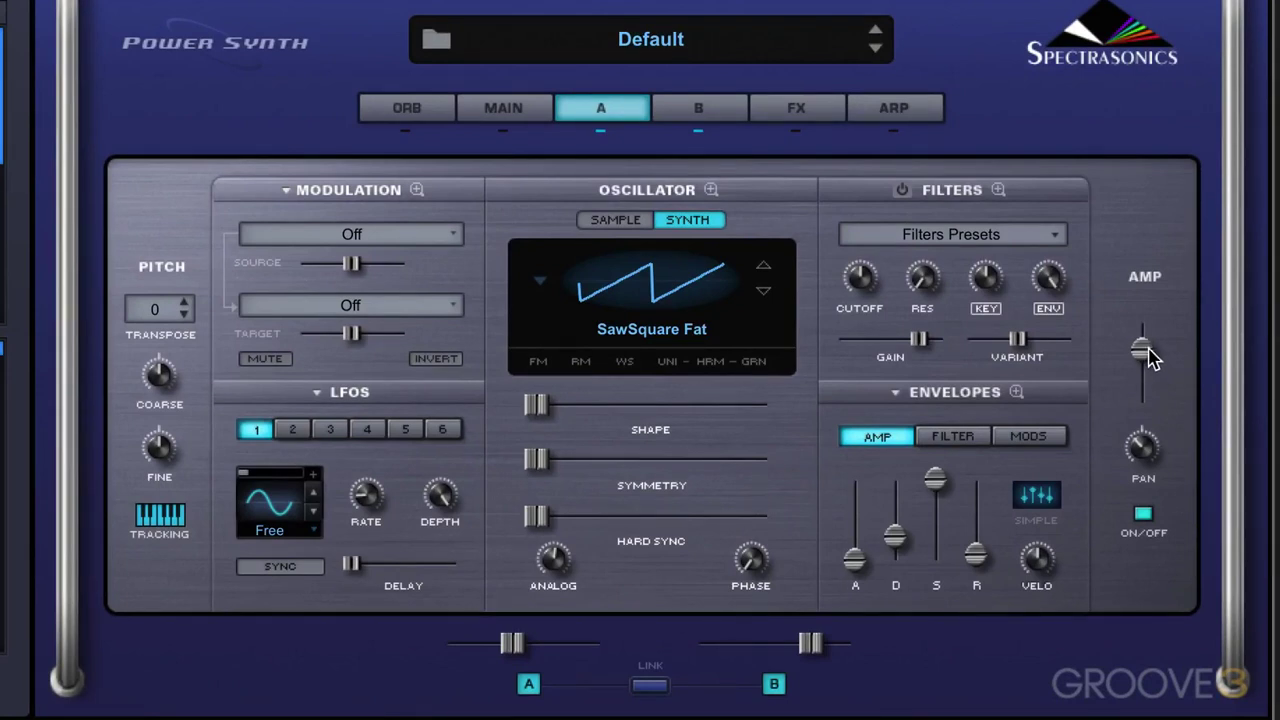
pyautogui.moveTo(1148, 358); pyautogui.dragTo(1147, 352)
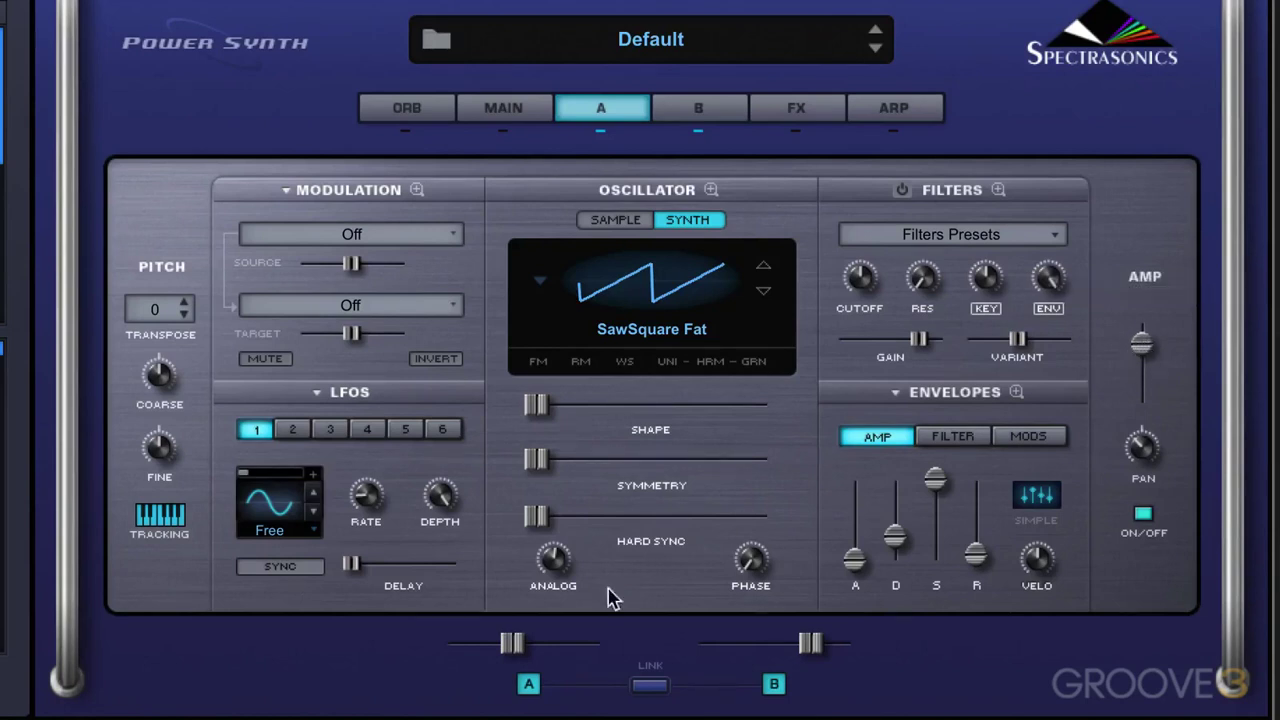
pyautogui.moveTo(521, 645)
pyautogui.mouseDown()
pyautogui.moveTo(499, 645)
pyautogui.moveTo(532, 650)
pyautogui.mouseUp()
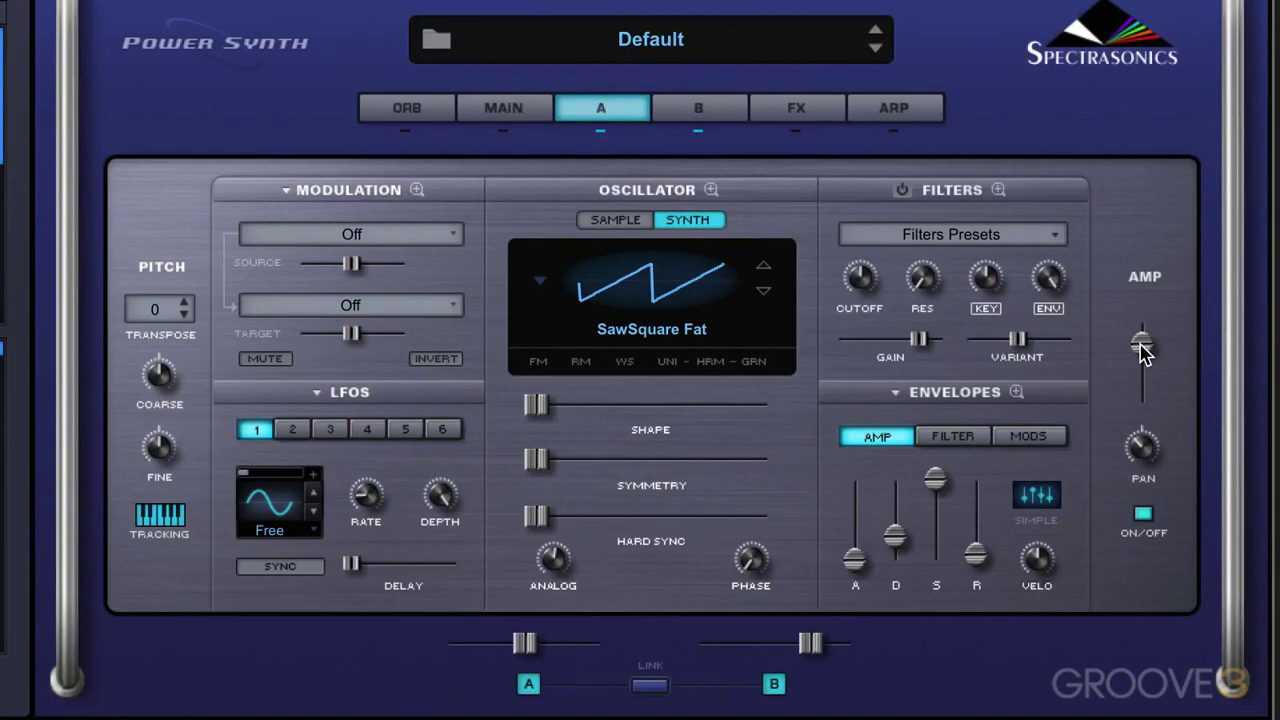
pyautogui.moveTo(1145, 352)
pyautogui.mouseDown()
pyautogui.moveTo(1145, 375)
pyautogui.moveTo(1144, 335)
pyautogui.moveTo(1144, 380)
pyautogui.moveTo(1143, 343)
pyautogui.moveTo(1145, 360)
pyautogui.mouseUp()
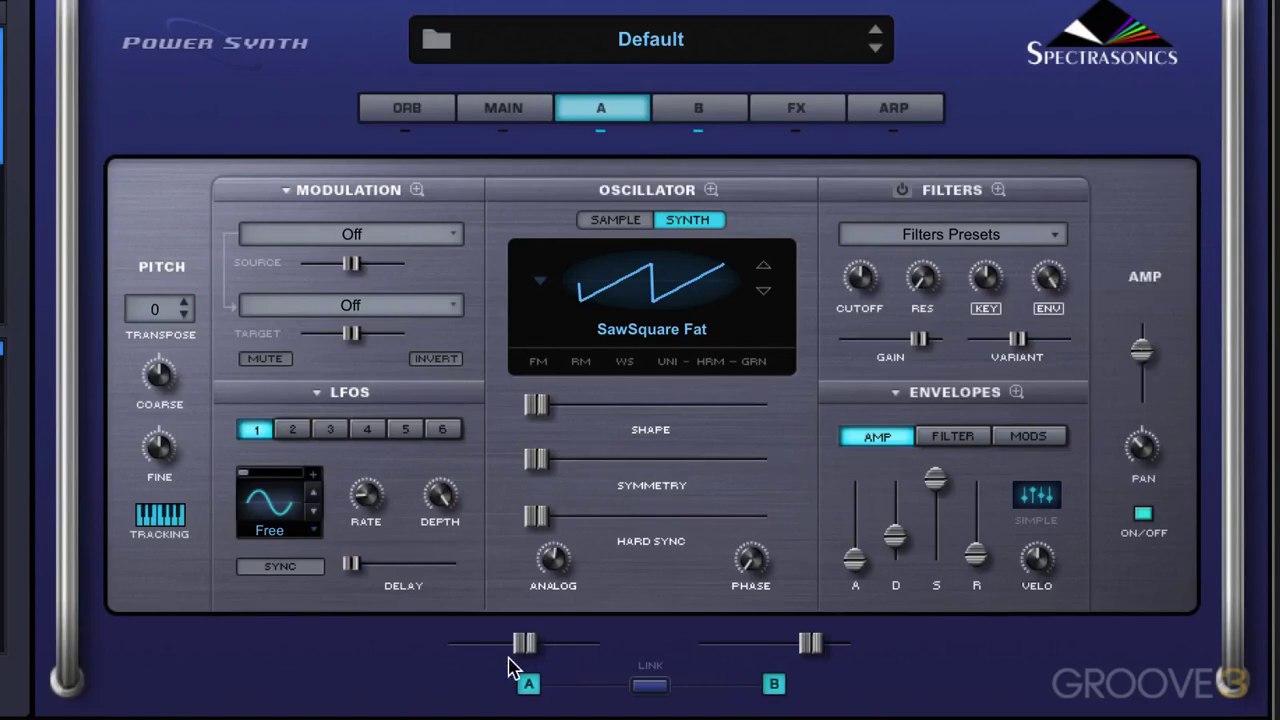
pyautogui.moveTo(527, 648)
pyautogui.mouseDown()
pyautogui.moveTo(492, 648)
pyautogui.moveTo(537, 645)
pyautogui.moveTo(497, 655)
pyautogui.moveTo(511, 648)
pyautogui.mouseUp()
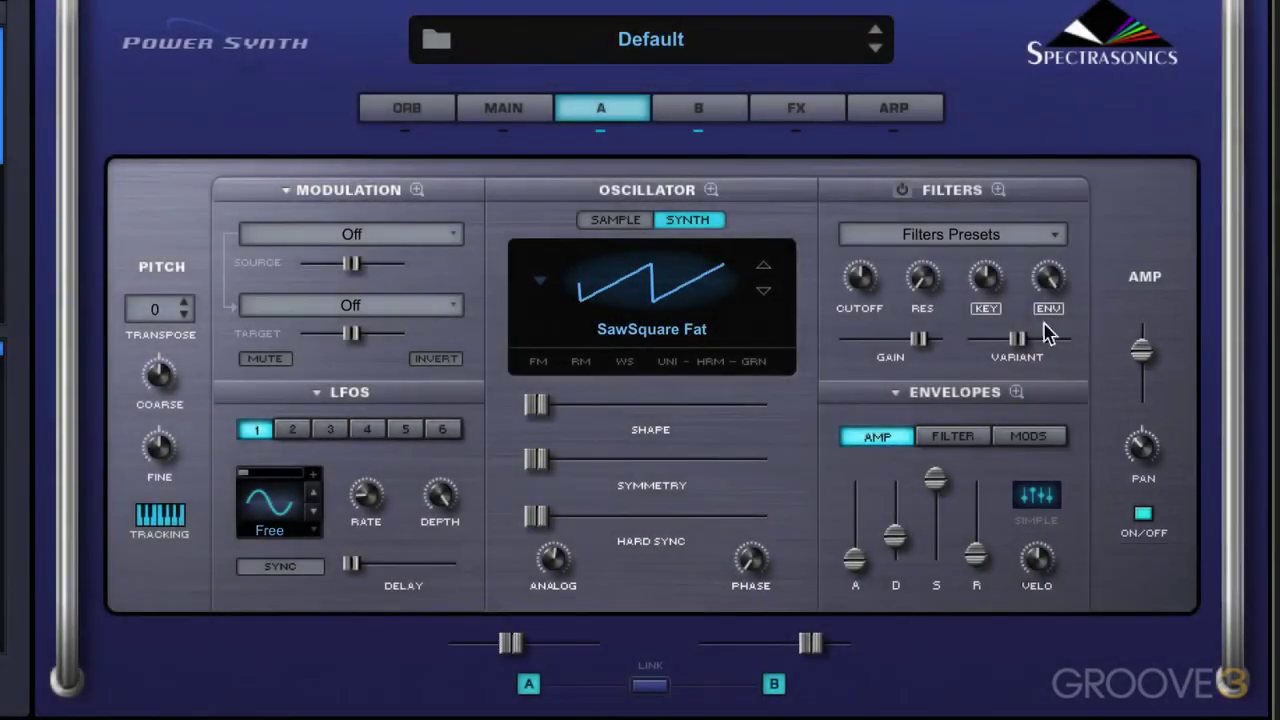
pyautogui.click(705, 115)
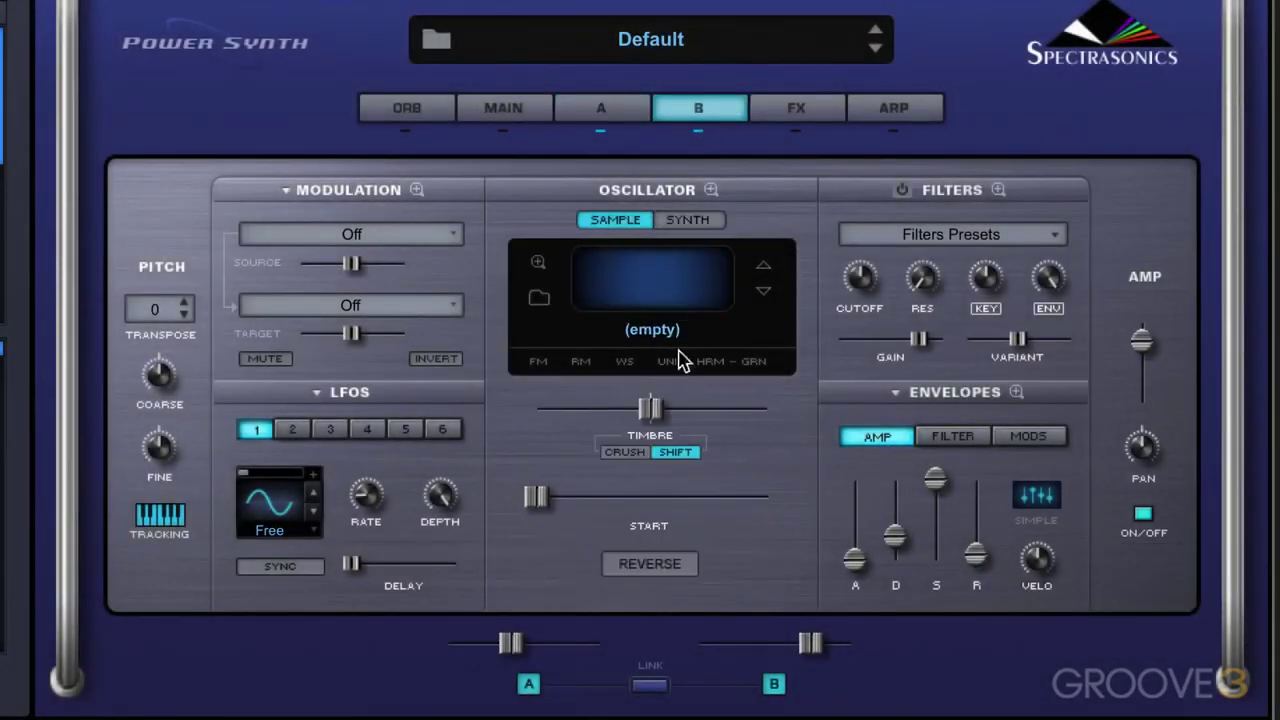
# Switch Layer B's oscillator to synth and step its waveform to Sine.
pyautogui.click(690, 222)
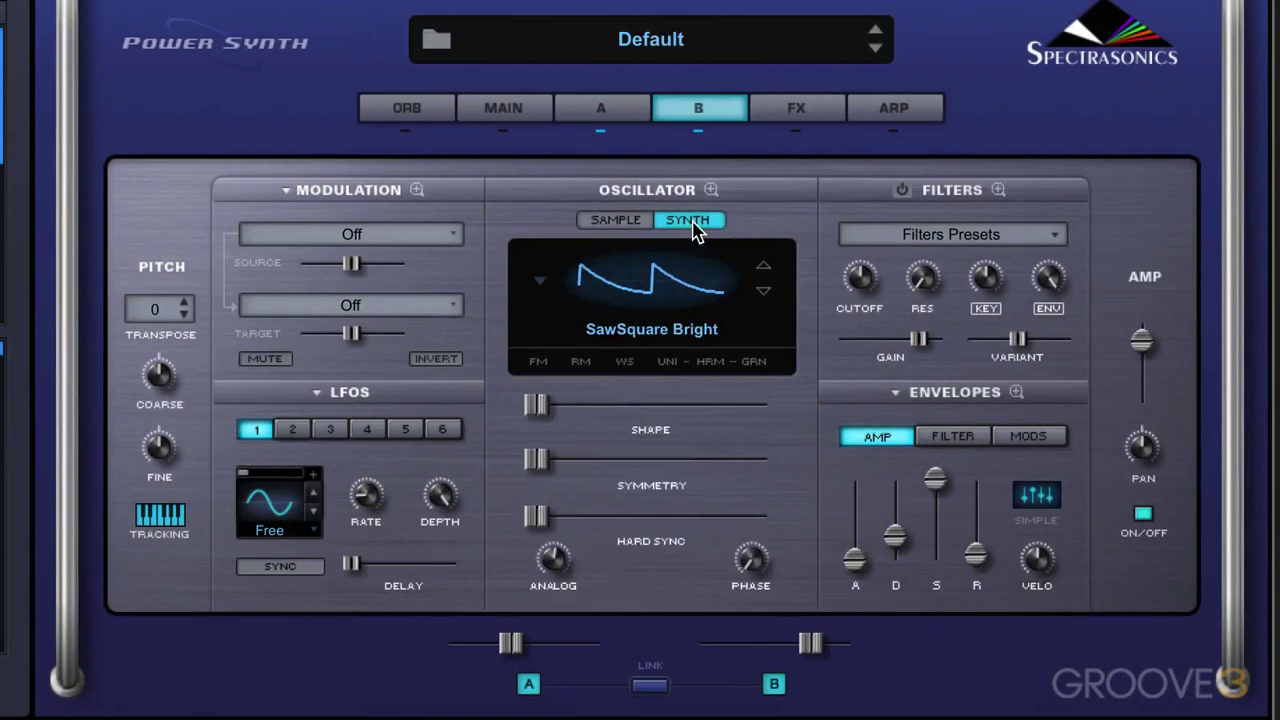
pyautogui.click(764, 291)
pyautogui.click(766, 294)
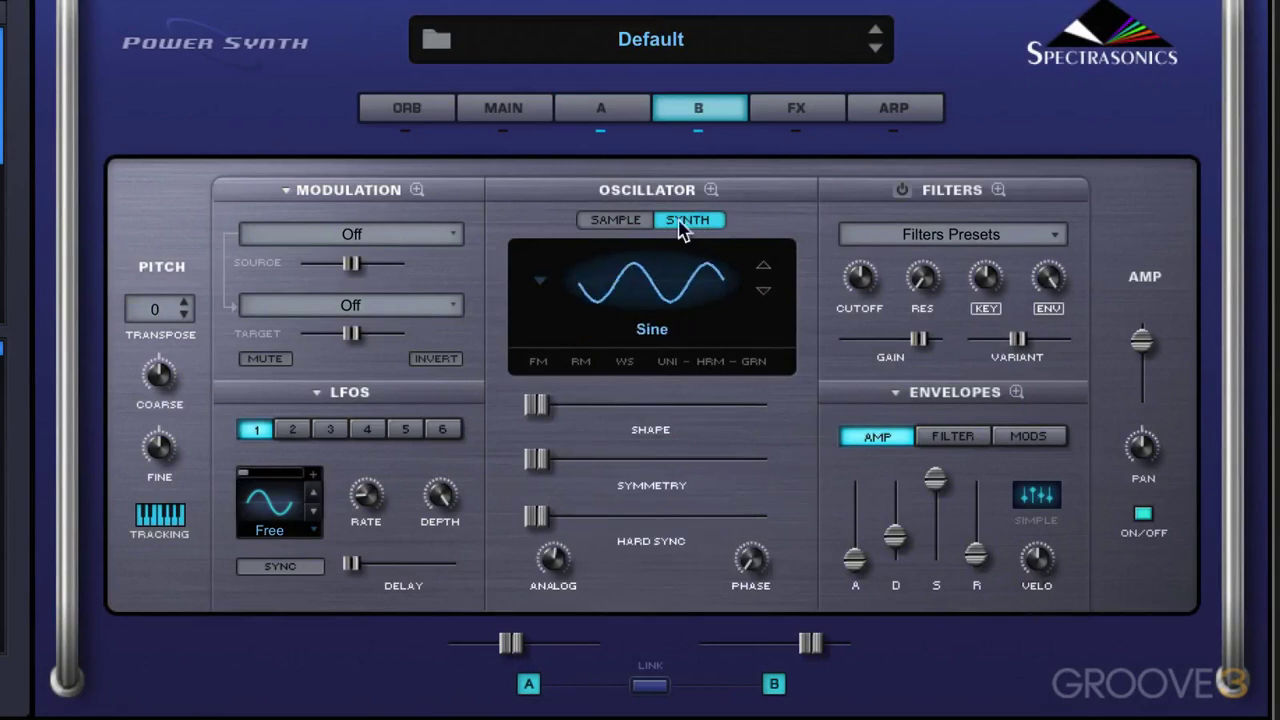
# Step Layer B's waveform through Noise and Analogue PWM to ARP 2600 Pulse from the layers overview.
pyautogui.click(508, 111)
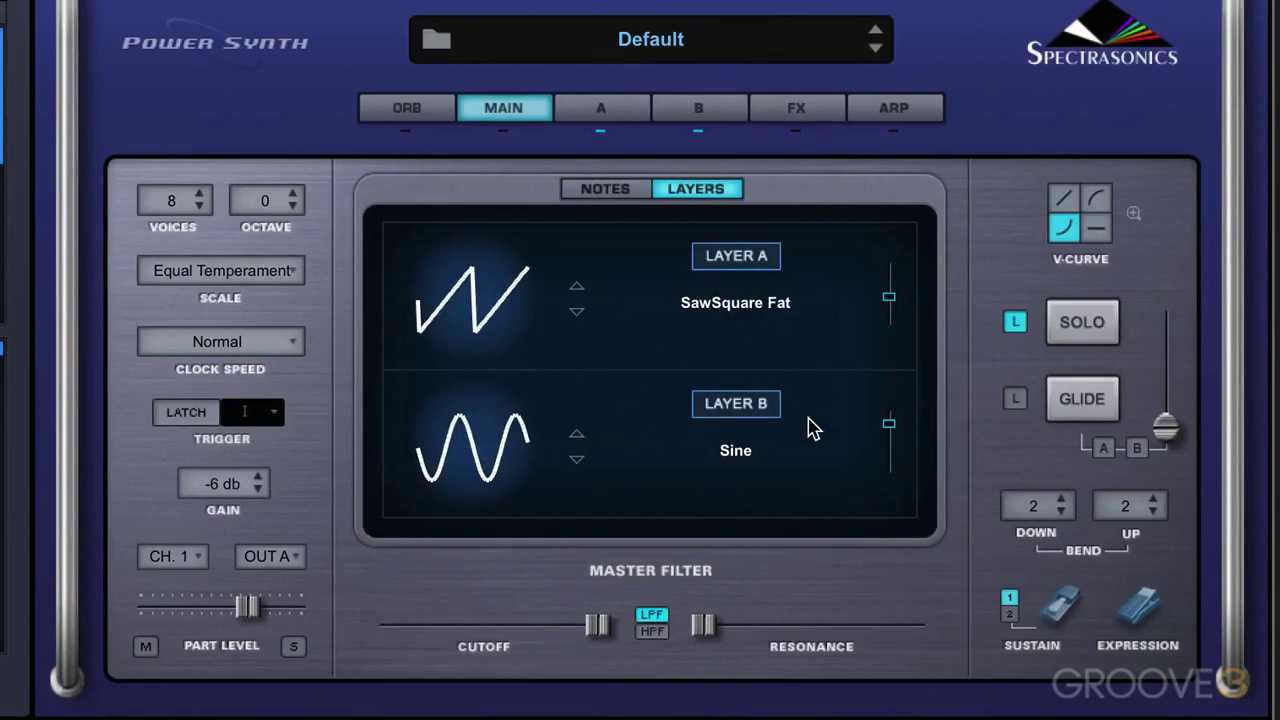
pyautogui.click(577, 460)
pyautogui.click(577, 460)
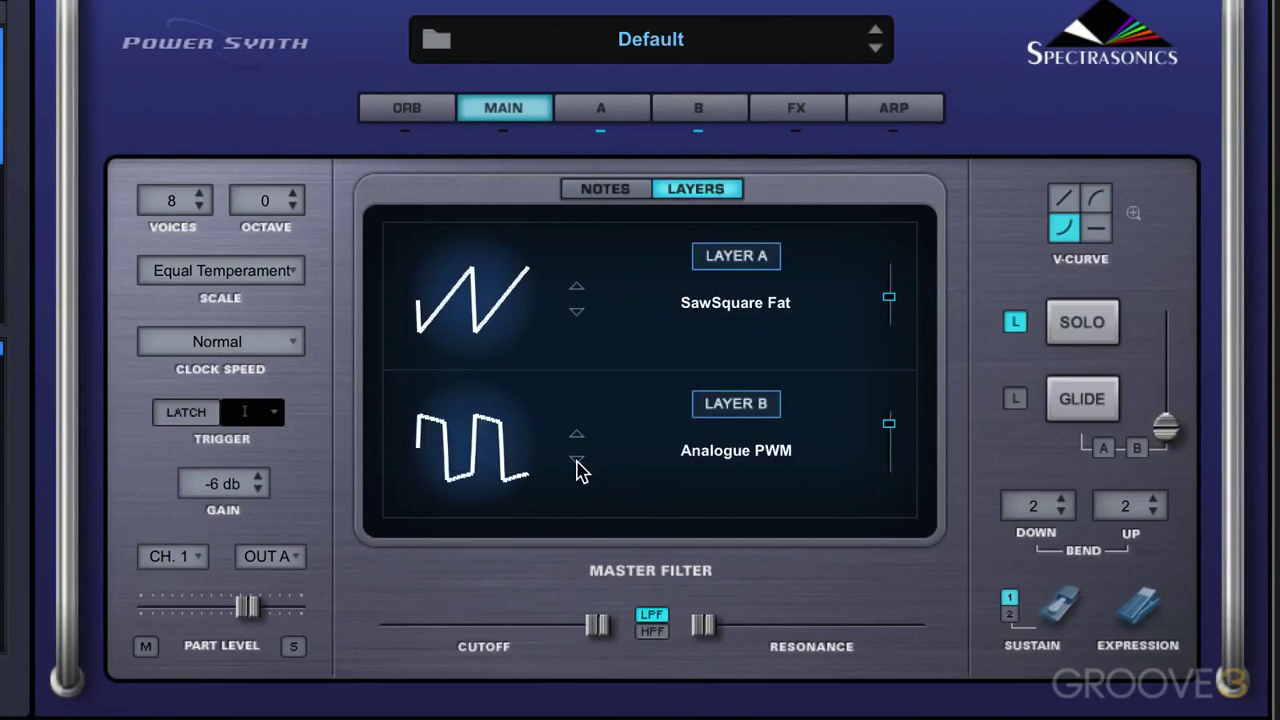
pyautogui.click(577, 460)
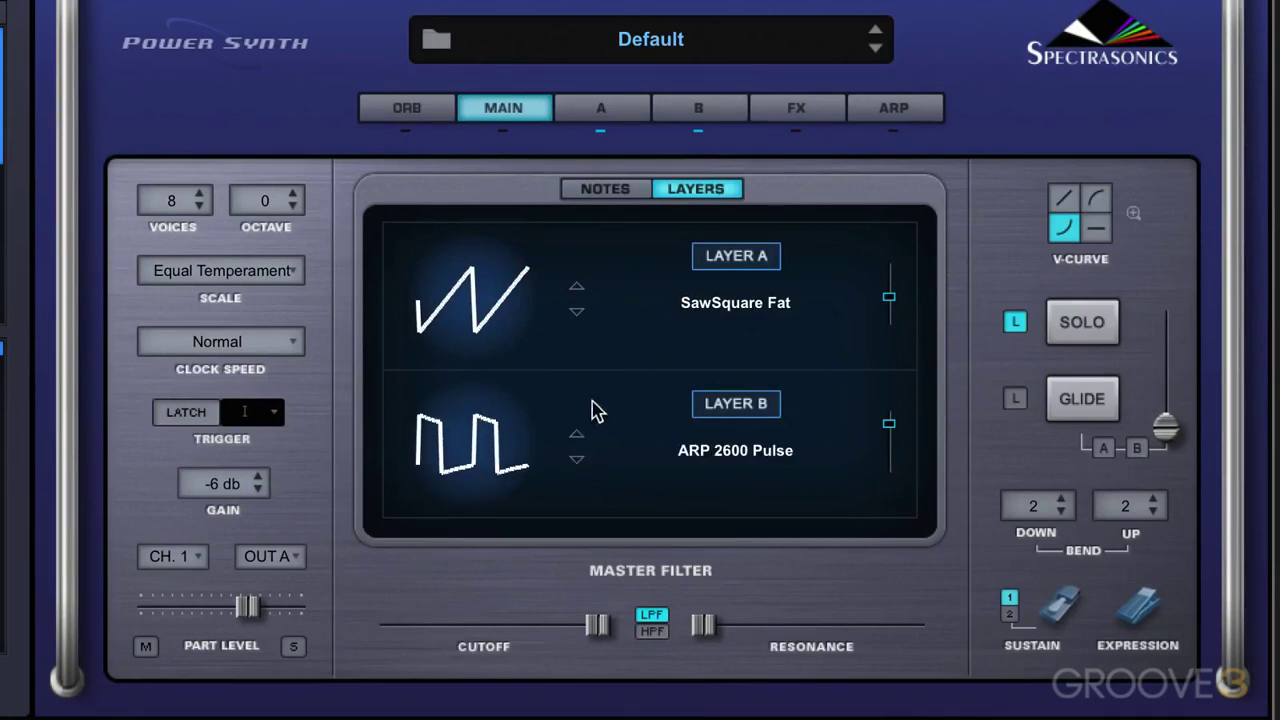
pyautogui.click(600, 110)
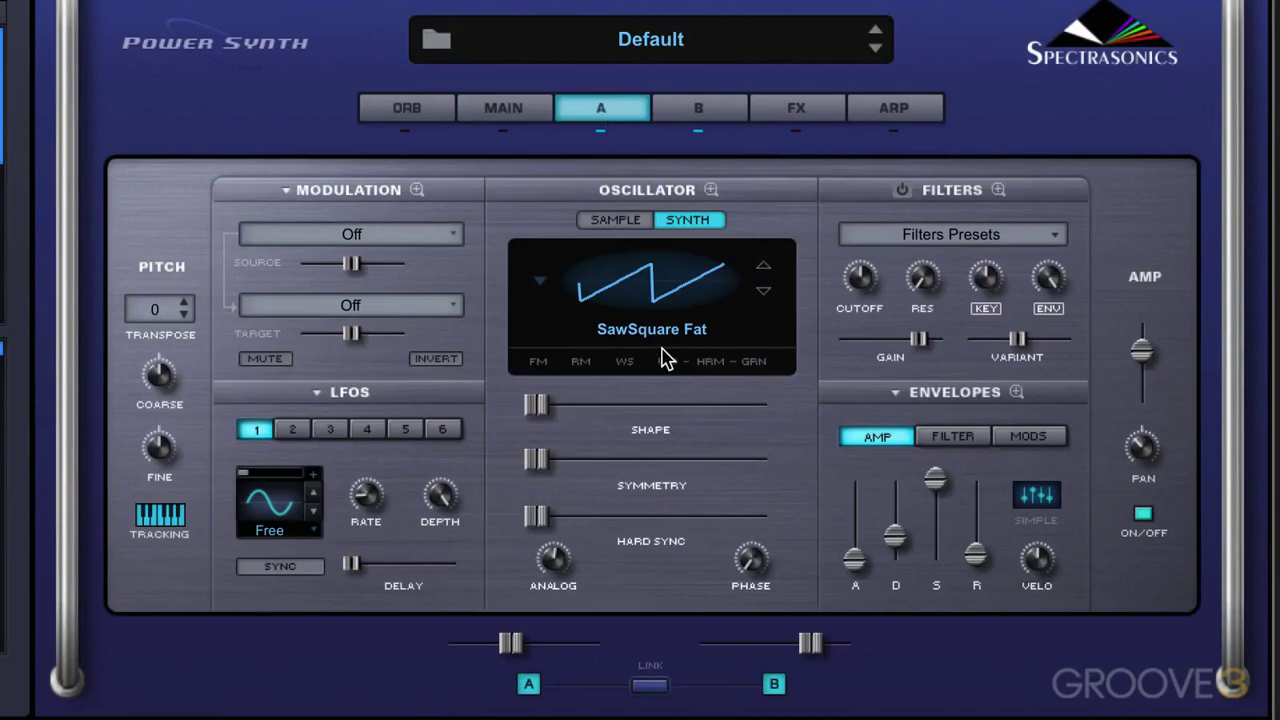
pyautogui.click(704, 116)
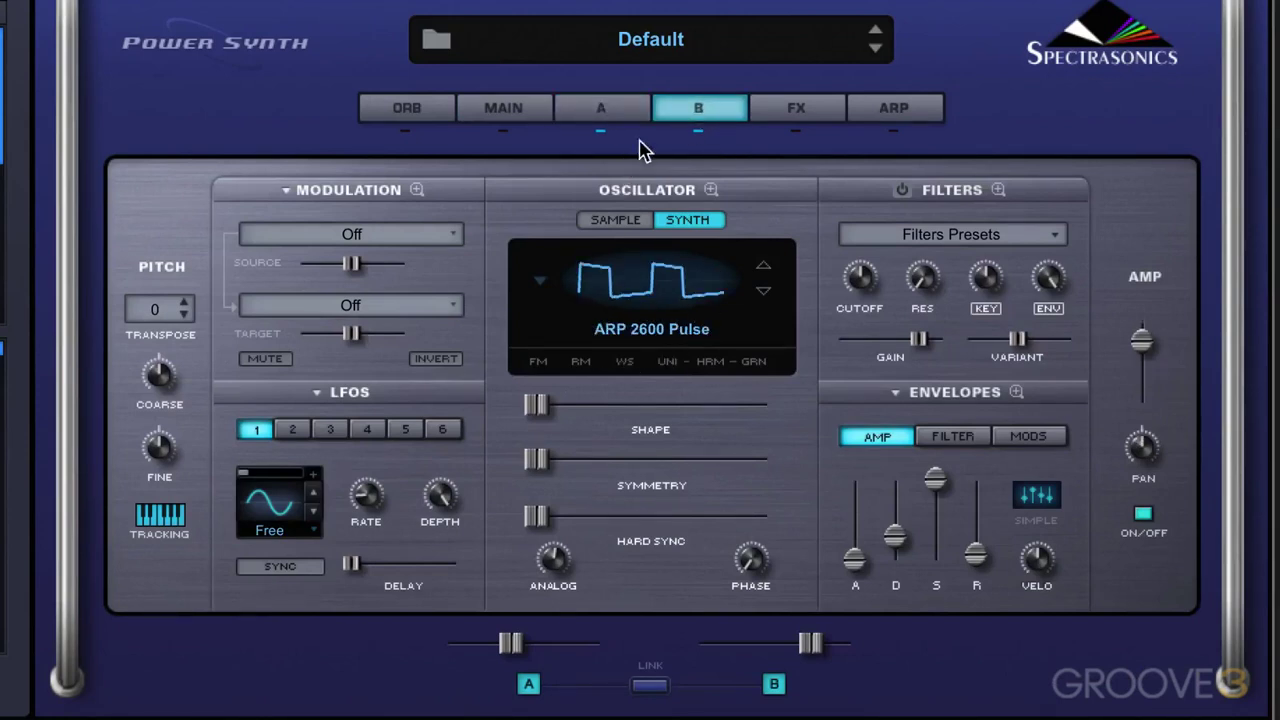
pyautogui.click(618, 116)
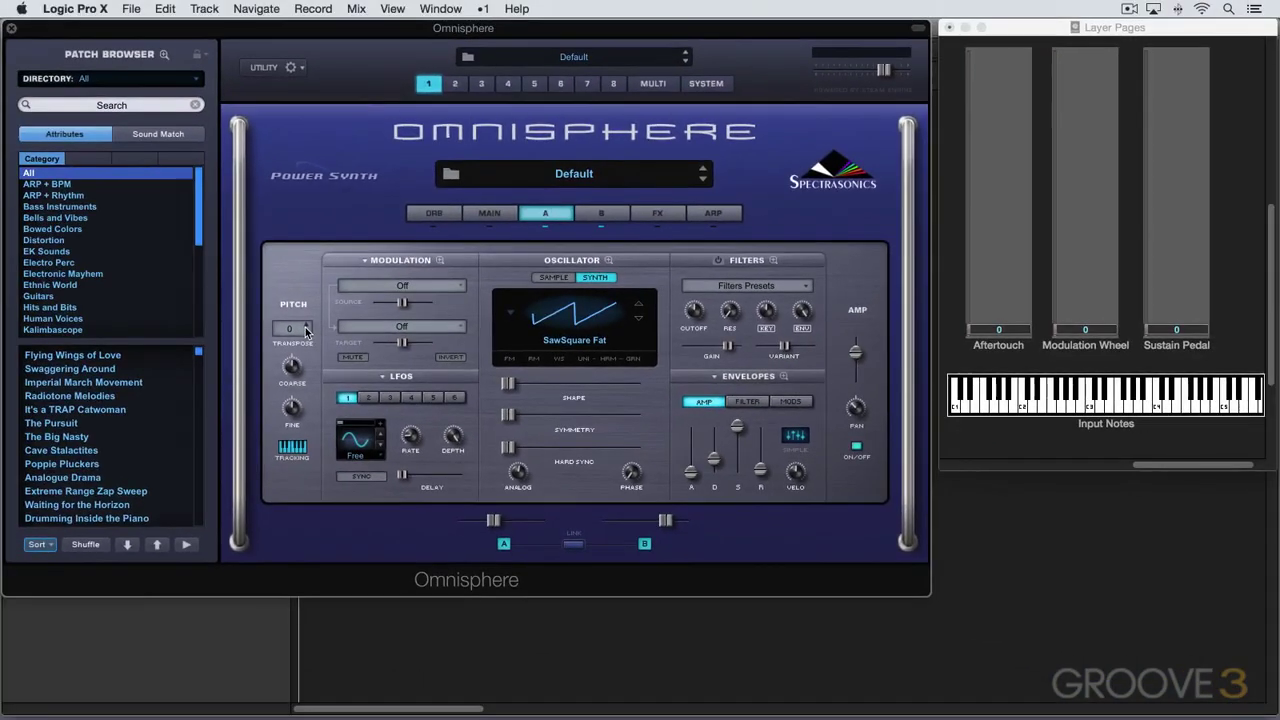
# Transpose Layer A up +12 and compare it against Layer B.
pyautogui.click(289, 331)
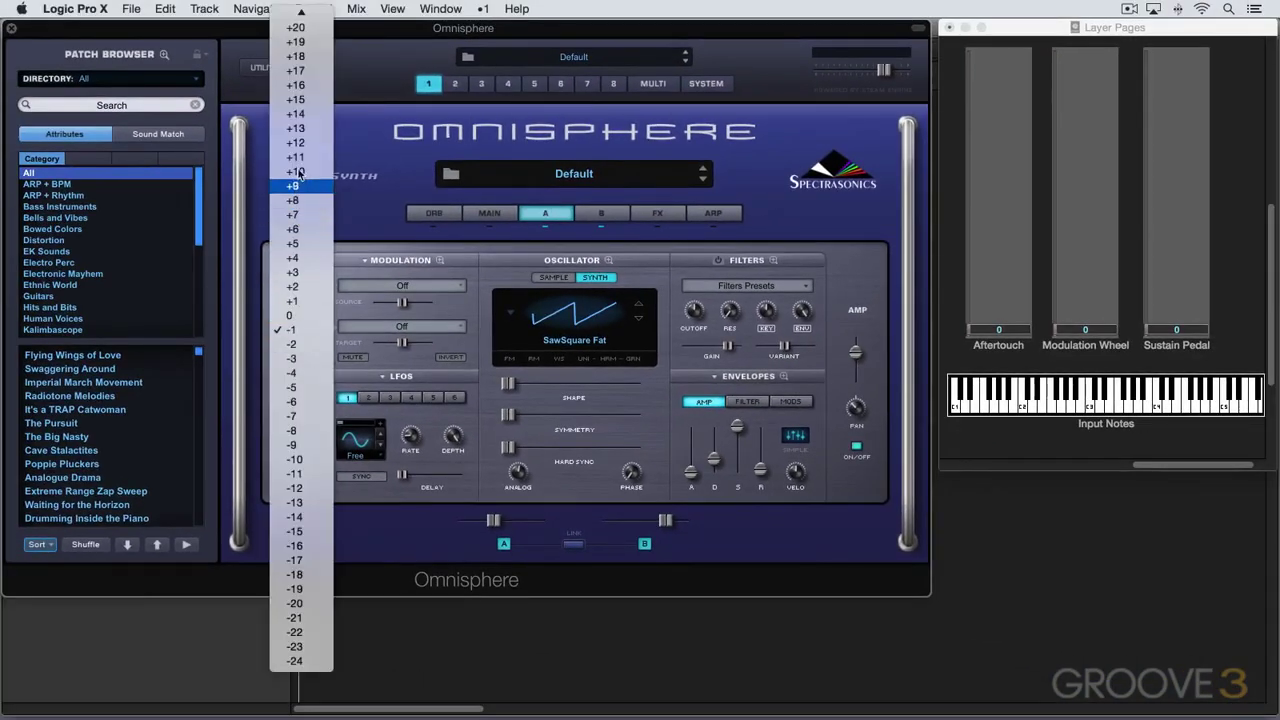
pyautogui.press('Escape')
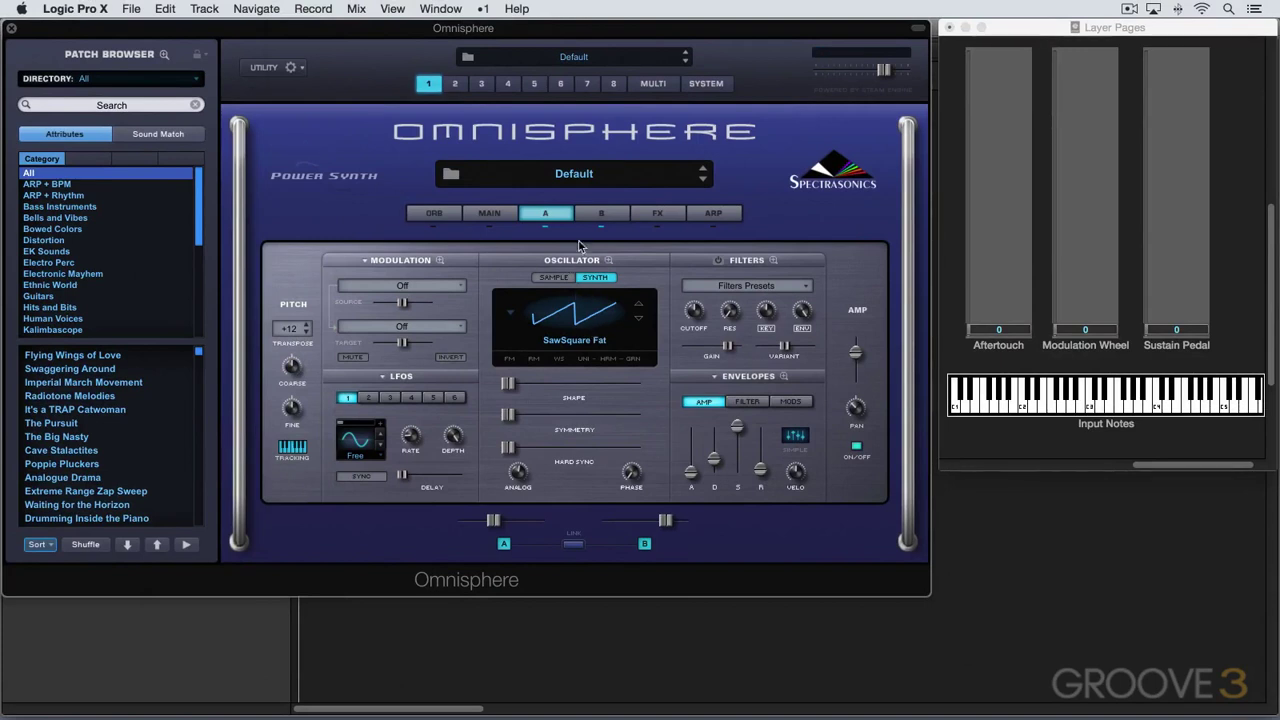
pyautogui.click(599, 215)
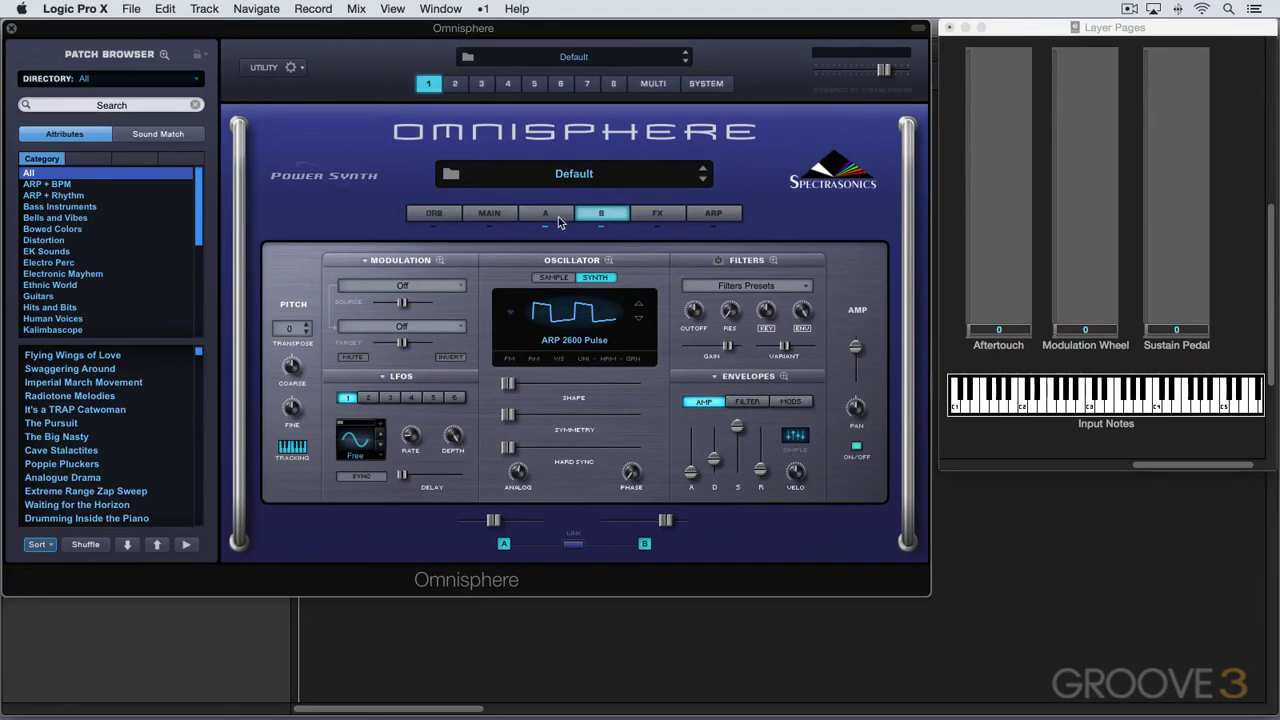
pyautogui.click(552, 215)
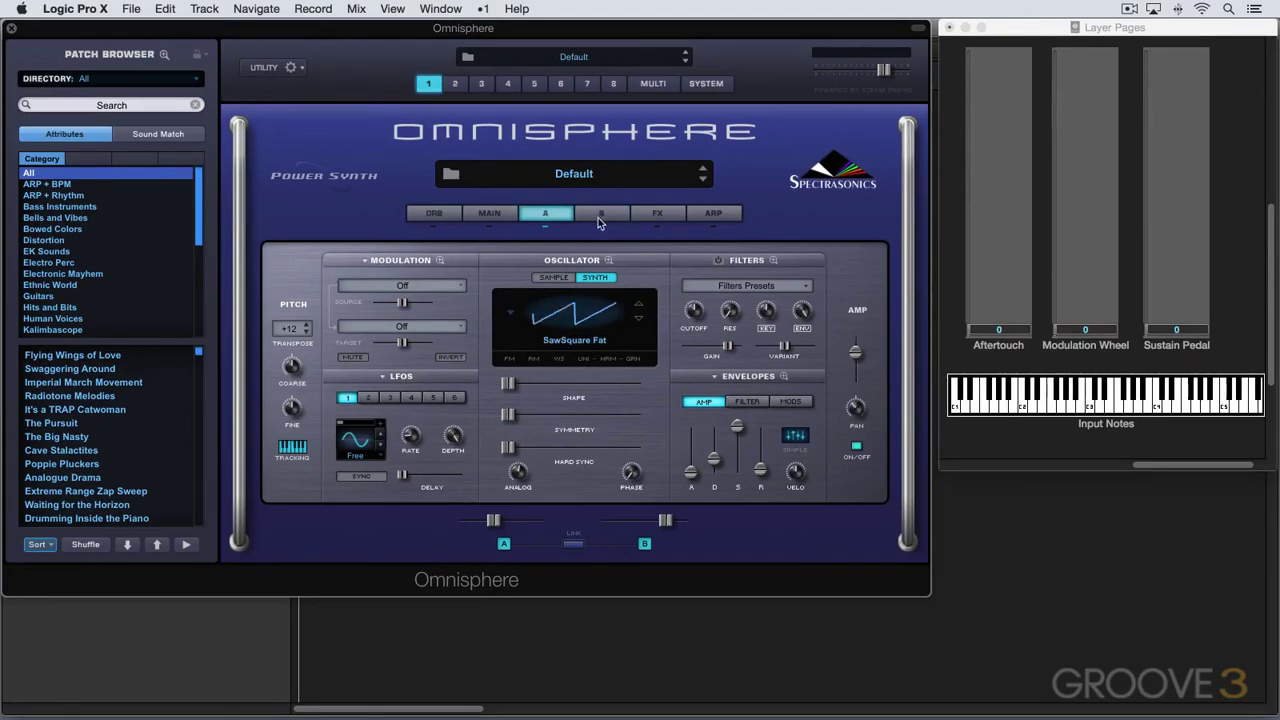
pyautogui.click(599, 214)
pyautogui.click(558, 217)
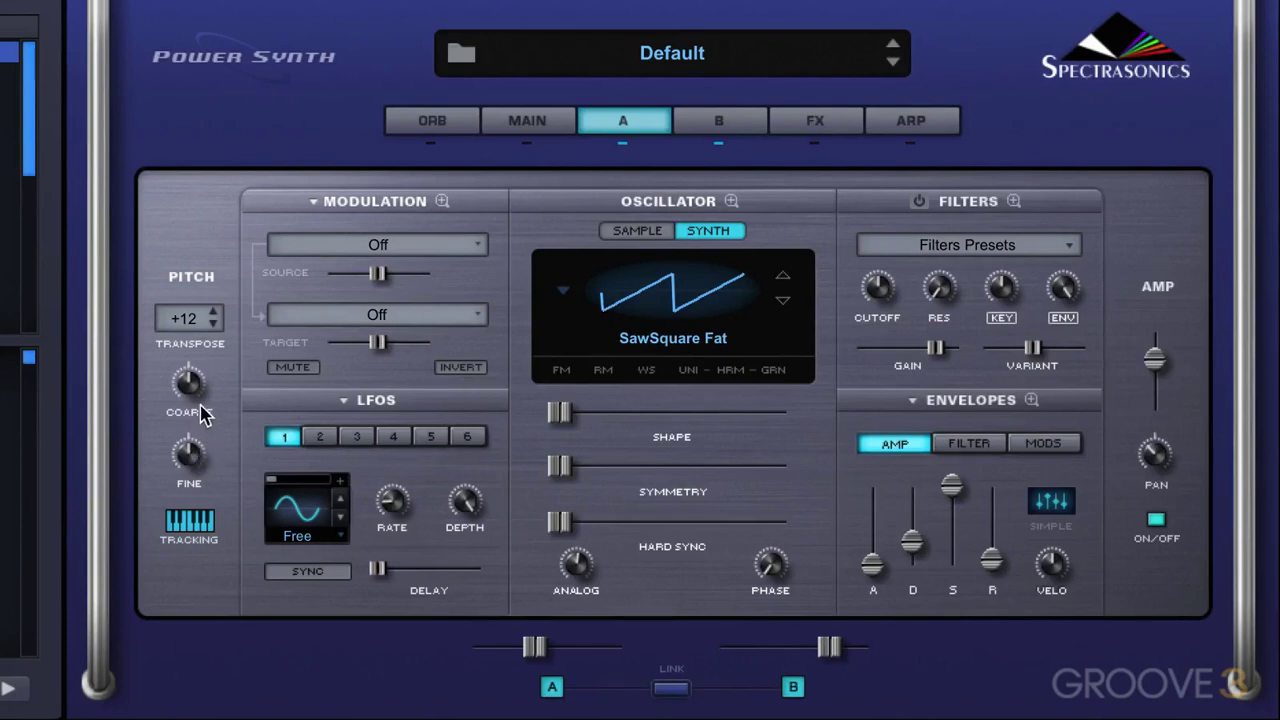
# Tune Layer A slightly sharp with FINE, adjust its pan, and switch Layer B off in the mix.
pyautogui.moveTo(185, 444); pyautogui.dragTo(188, 448)
pyautogui.moveTo(1154, 460); pyautogui.dragTo(1144, 372)
pyautogui.click(714, 122)
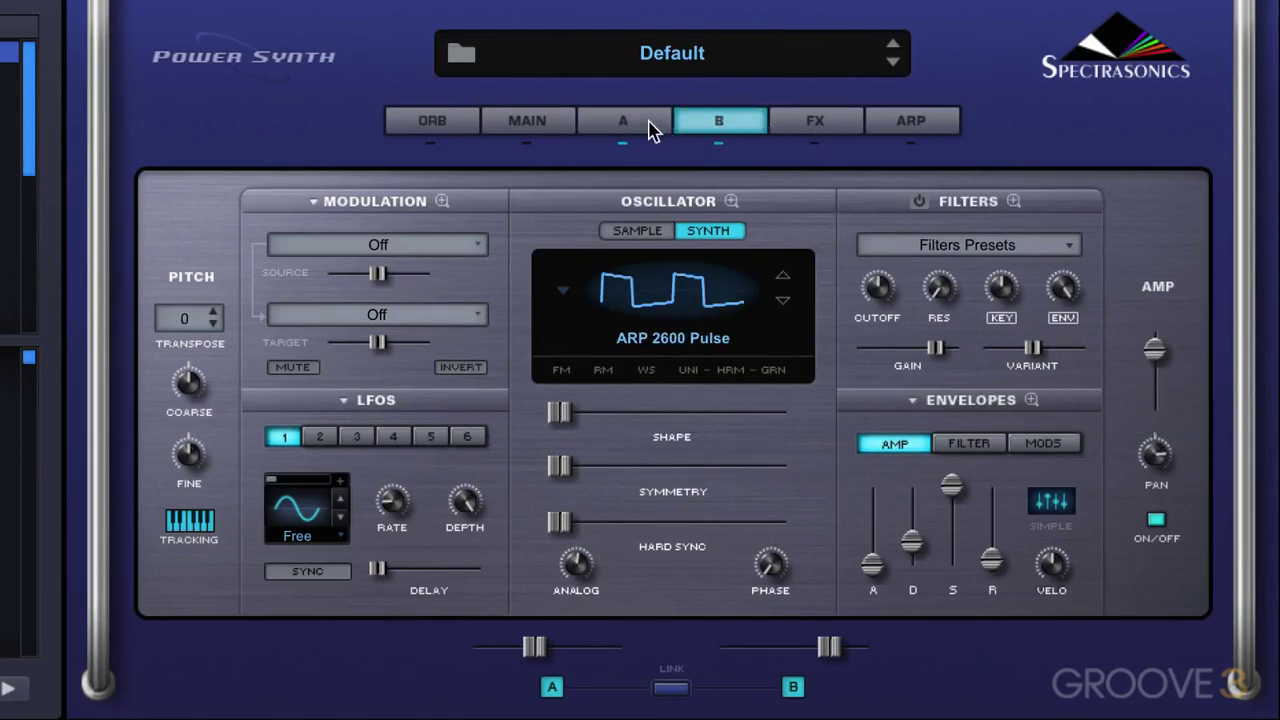
pyautogui.click(650, 126)
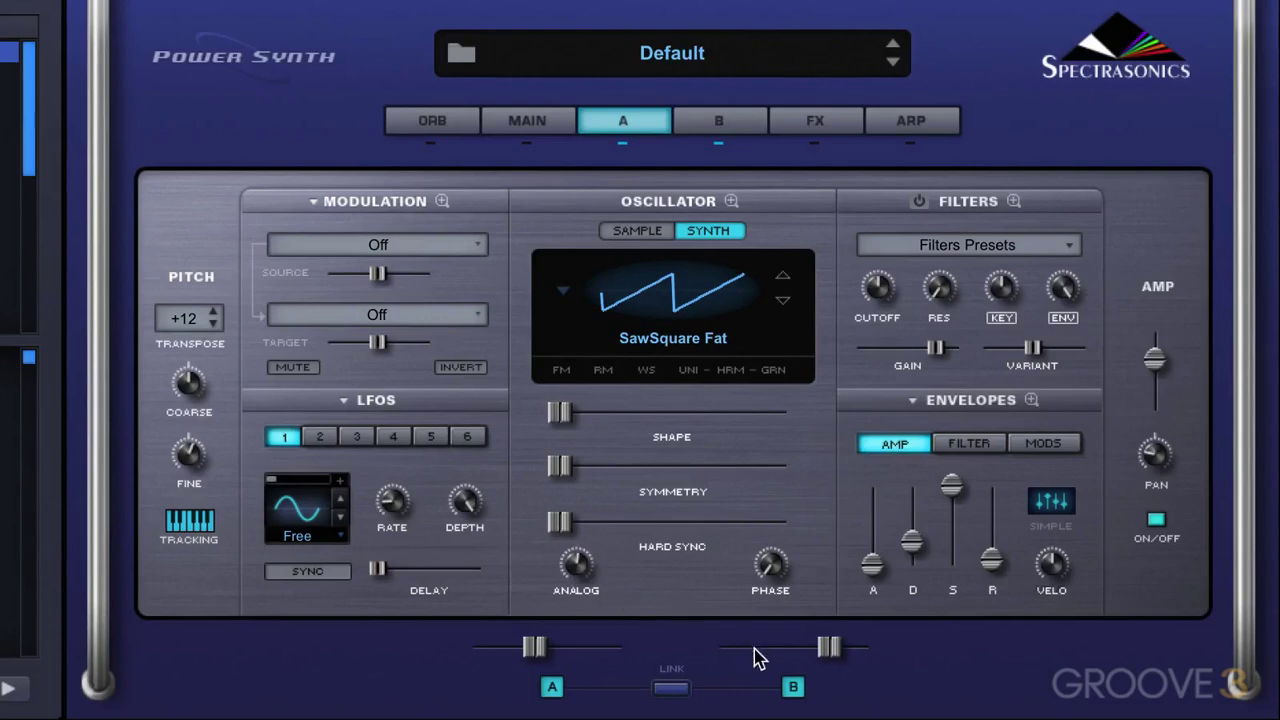
pyautogui.click(793, 688)
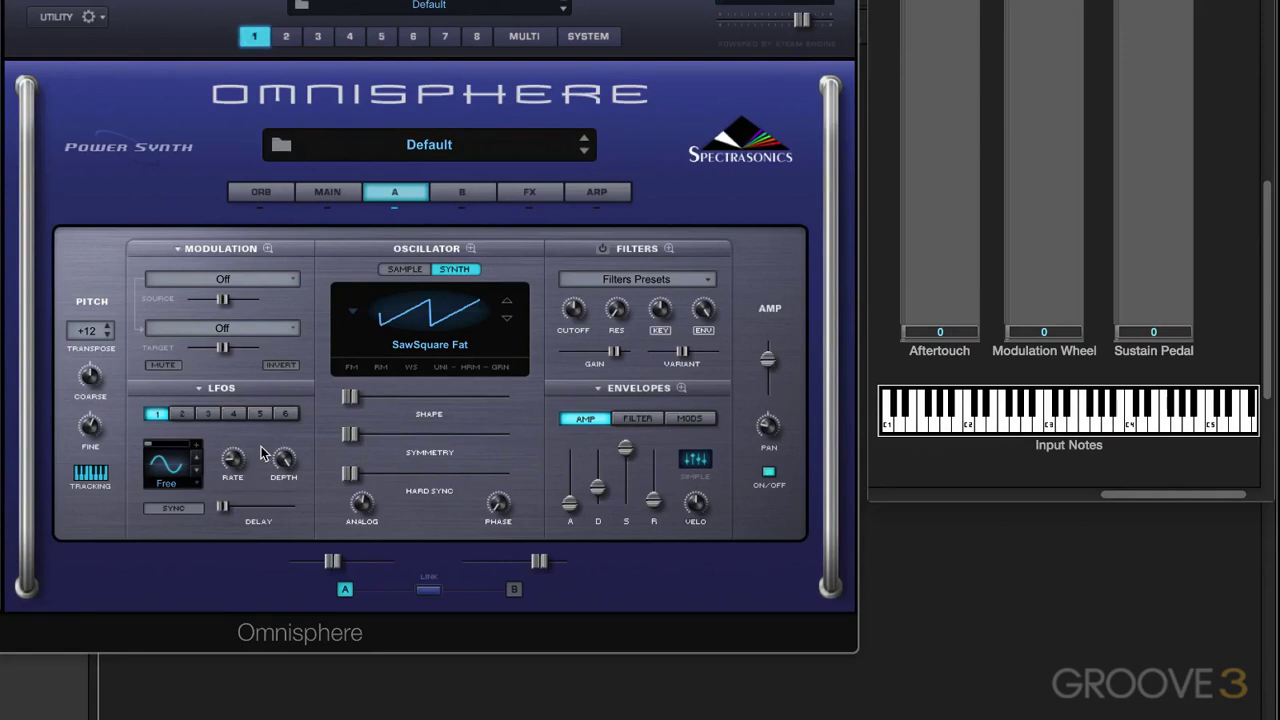
pyautogui.click(94, 476)
pyautogui.click(100, 476)
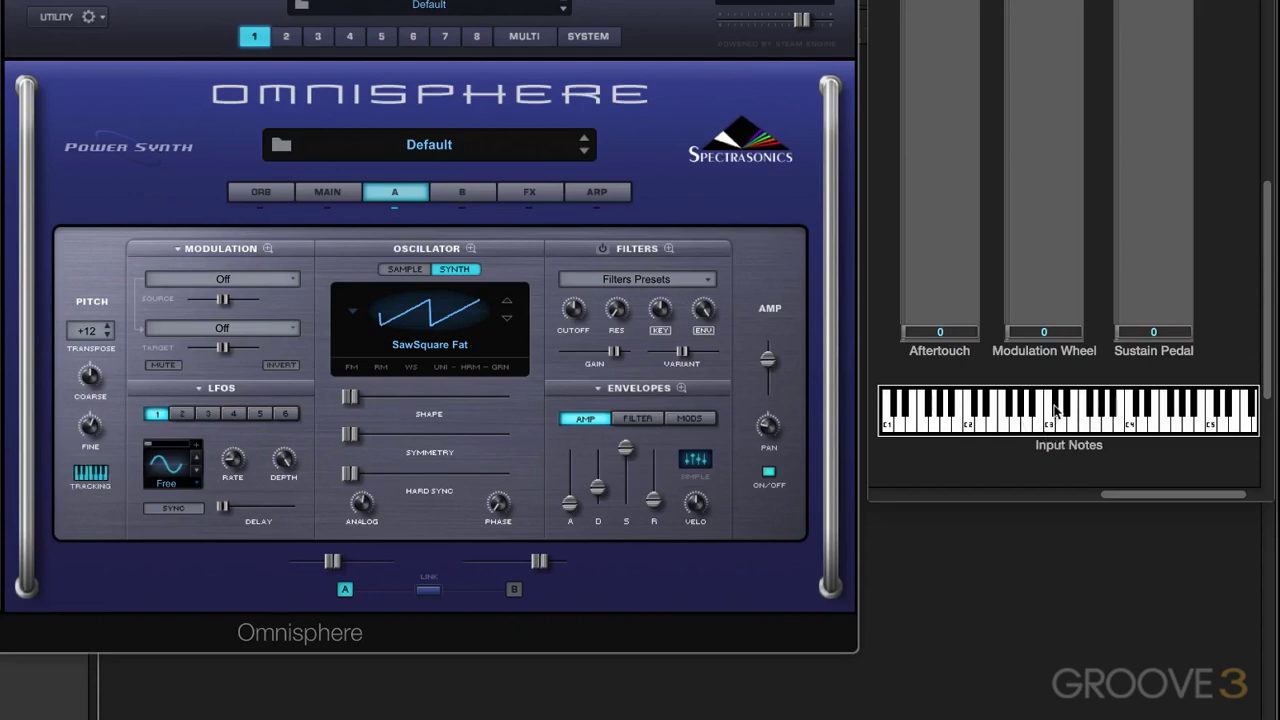